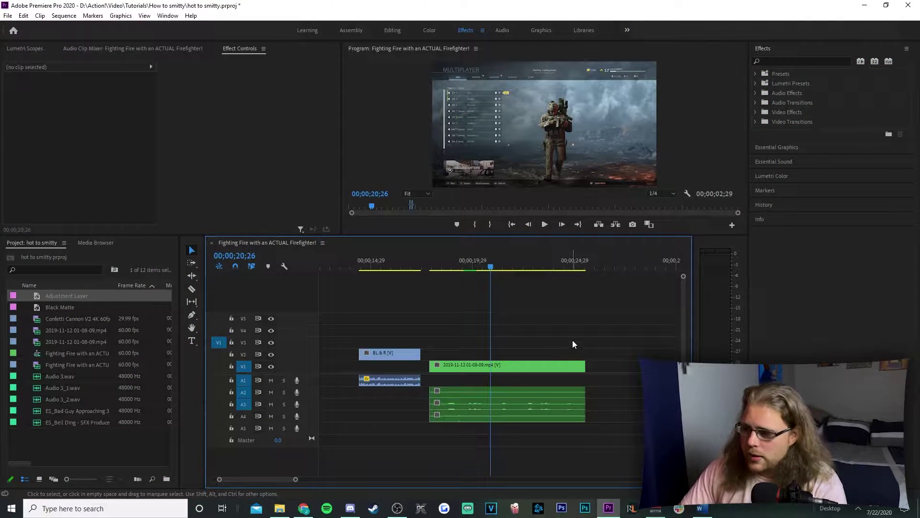
- Find the Black & White video effect and apply it to the gameplay clip on V1
{"action": "left_click", "coordinate": [806, 61]}
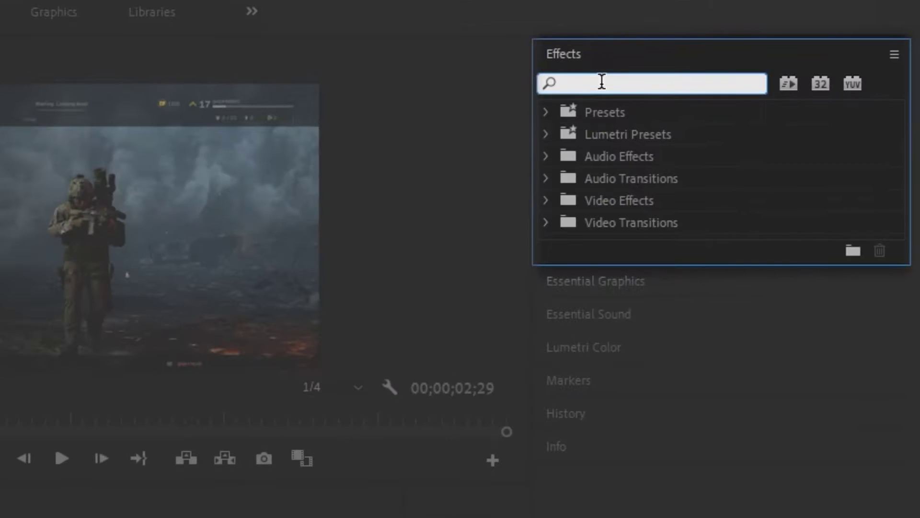
{"action": "type", "text": "black"}
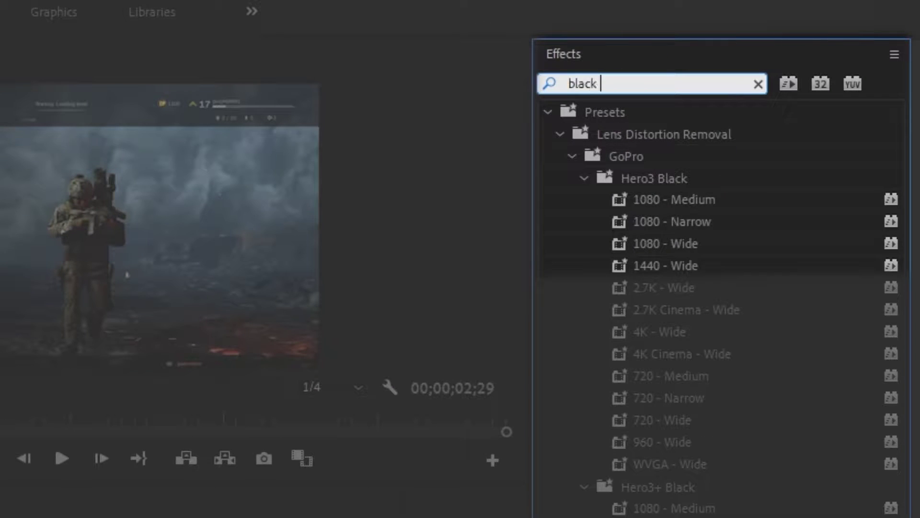
{"action": "type", "text": " $ wh"}
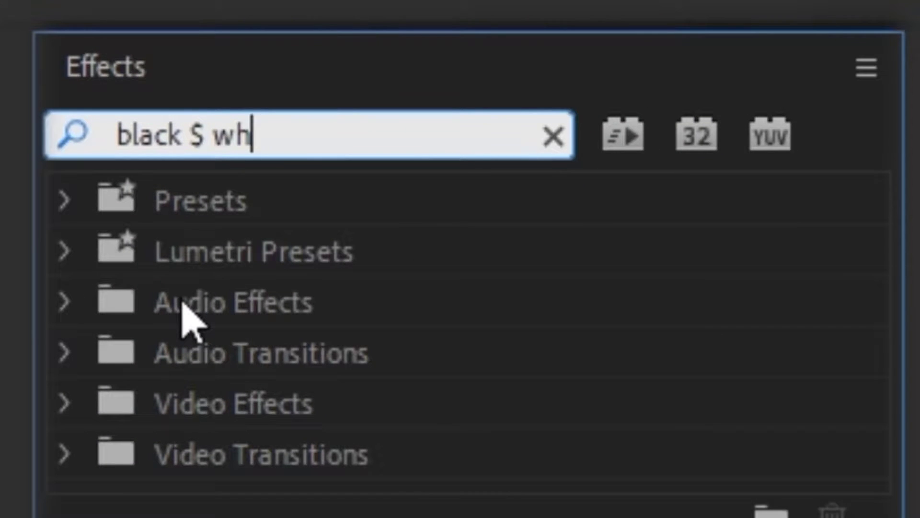
{"action": "key", "text": "BackSpace"}
{"action": "key", "text": "BackSpace"}
{"action": "key", "text": "BackSpace"}
{"action": "key", "text": "BackSpace"}
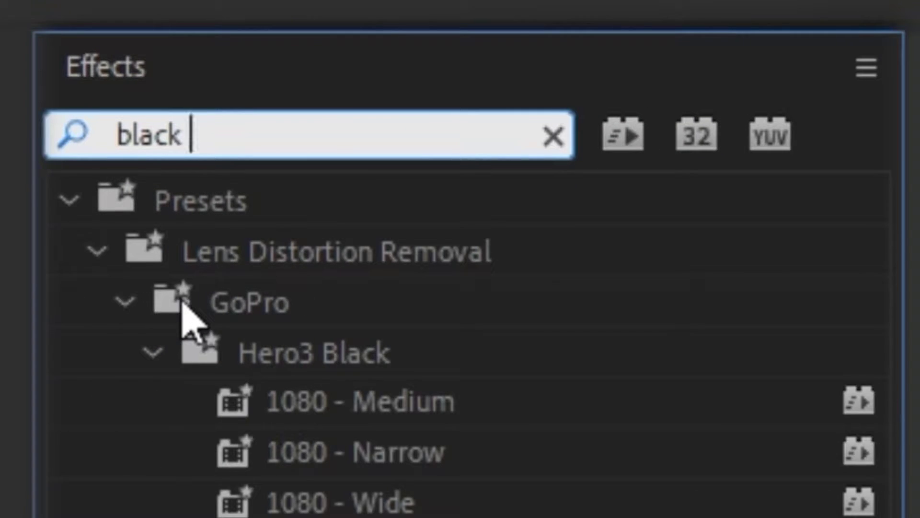
{"action": "type", "text": "&"}
{"action": "left_click", "coordinate": [391, 501]}
{"action": "left_click_drag", "start_coordinate": [391, 501], "coordinate": [534, 370]}
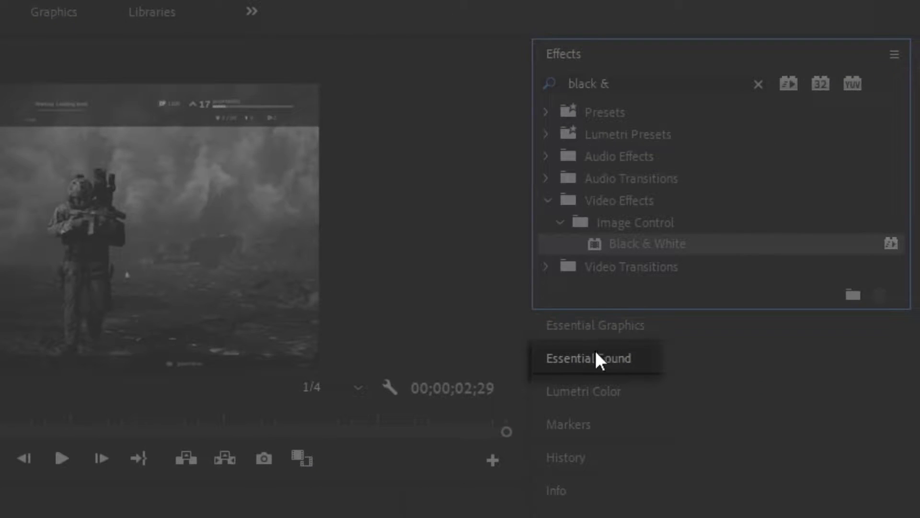
- Enable Reverb for the gameplay clip's audio with the Auditorium preset and raise its amount slightly
{"action": "left_click", "coordinate": [589, 358]}
{"action": "scroll", "coordinate": [815, 432], "scroll_direction": "down", "scroll_amount": 5}
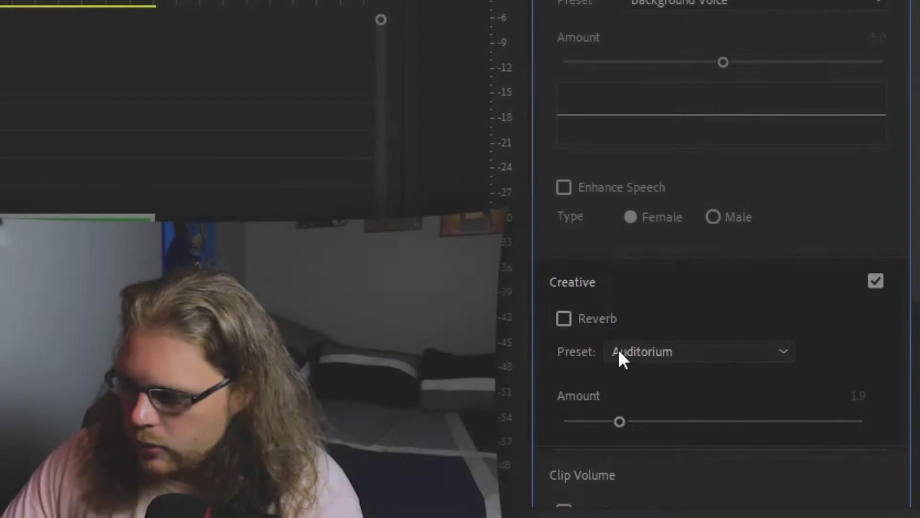
{"action": "left_click", "coordinate": [706, 353]}
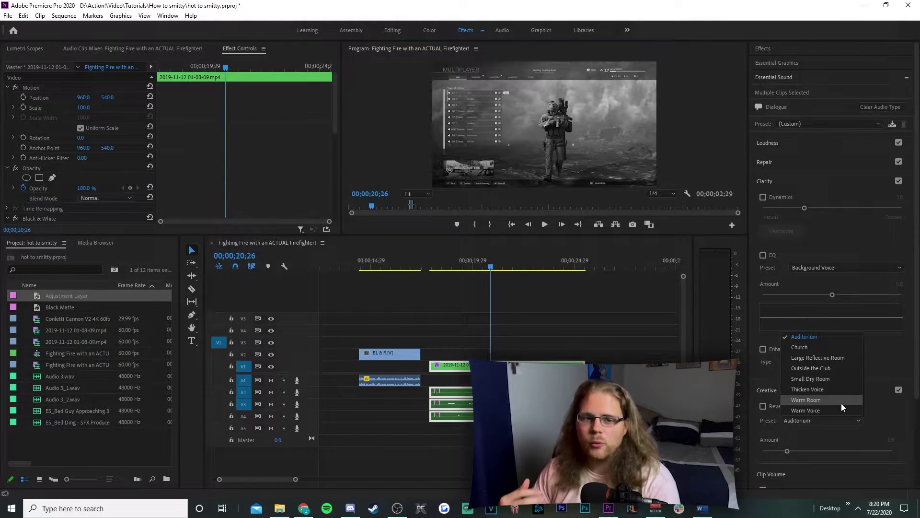
{"action": "left_click", "coordinate": [881, 417]}
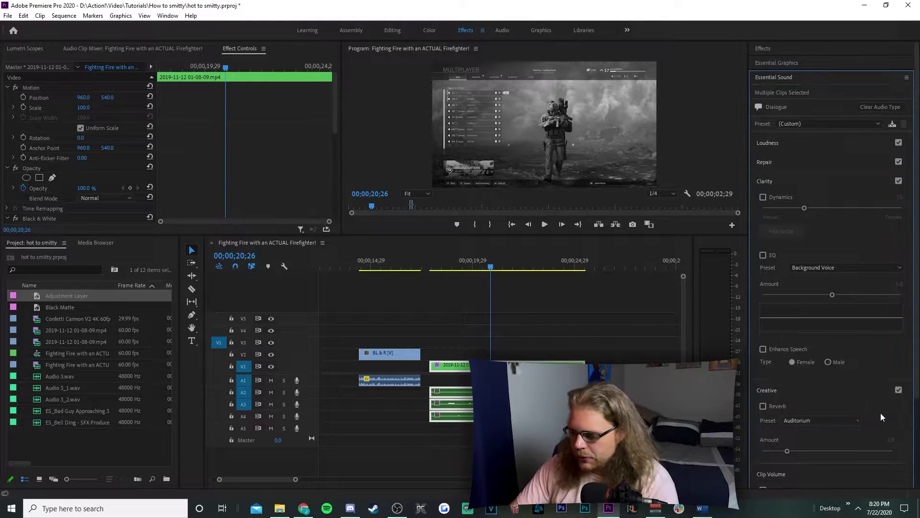
{"action": "left_click", "coordinate": [763, 406]}
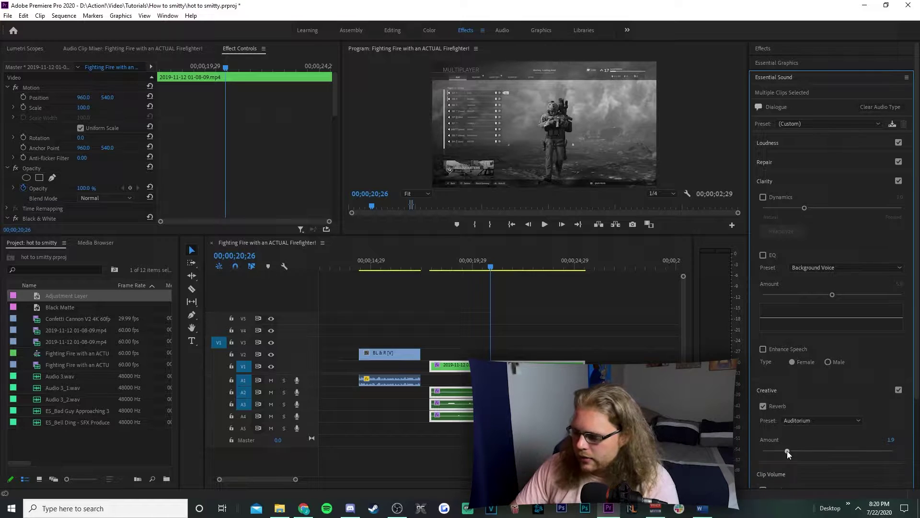
{"action": "left_click_drag", "start_coordinate": [789, 451], "coordinate": [792, 450]}
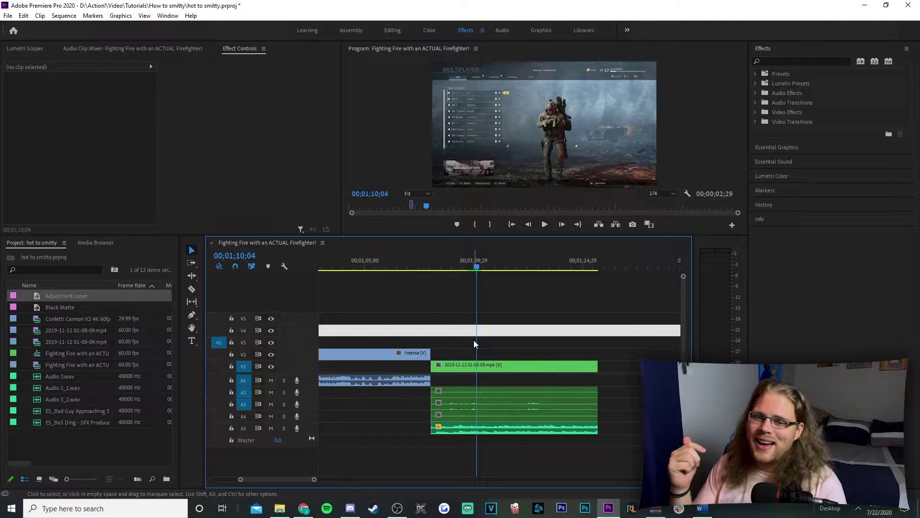
- Move the long clip on V4 up to V5 and create a 1920 x 1080 adjustment layer with a 59.94 fps Non-Drop-Frame timebase
{"action": "left_click_drag", "start_coordinate": [475, 333], "coordinate": [493, 316]}
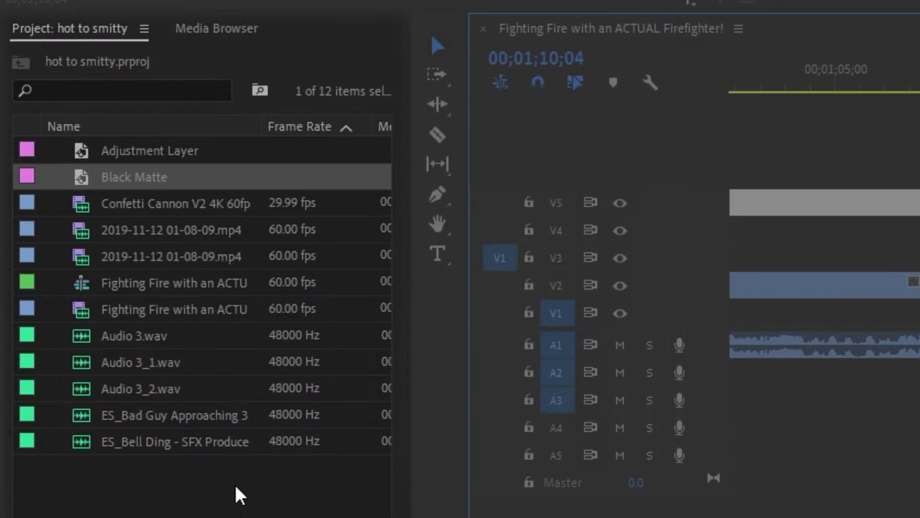
{"action": "right_click", "coordinate": [240, 486]}
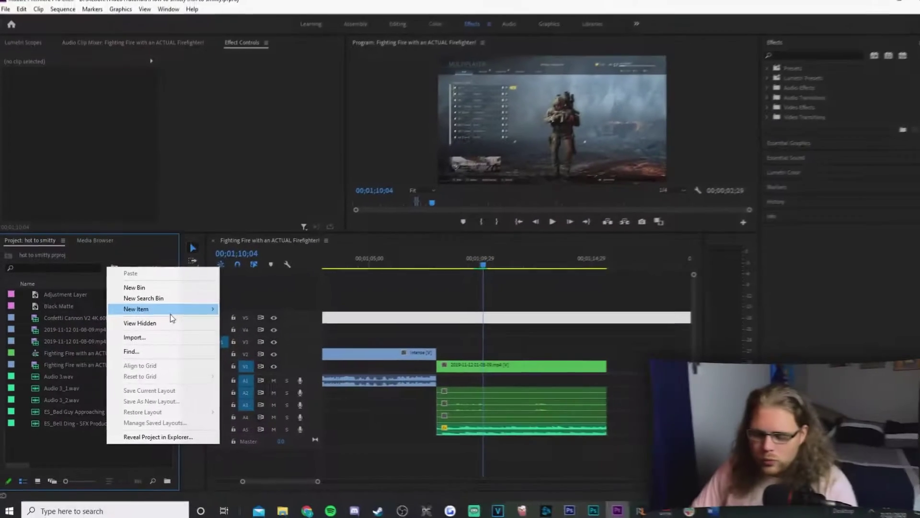
{"action": "mouse_move", "coordinate": [170, 315]}
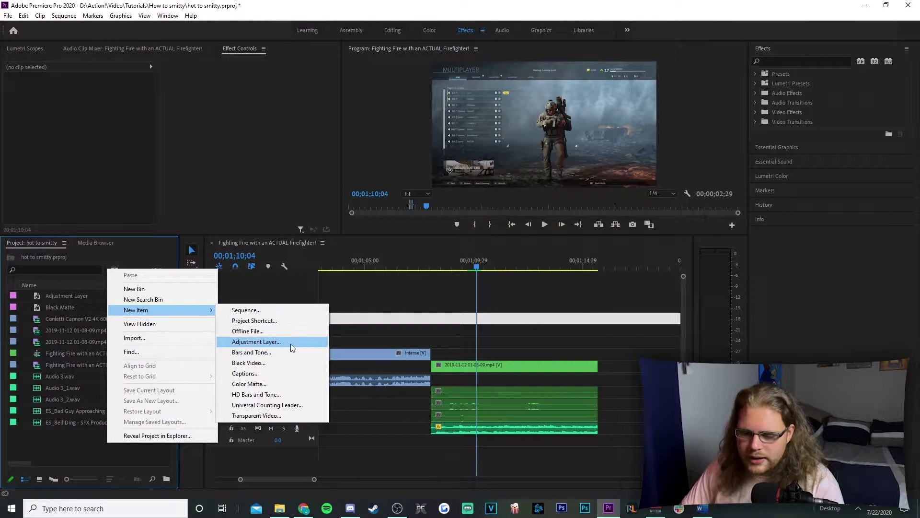
{"action": "left_click", "coordinate": [293, 344]}
{"action": "left_click", "coordinate": [475, 247]}
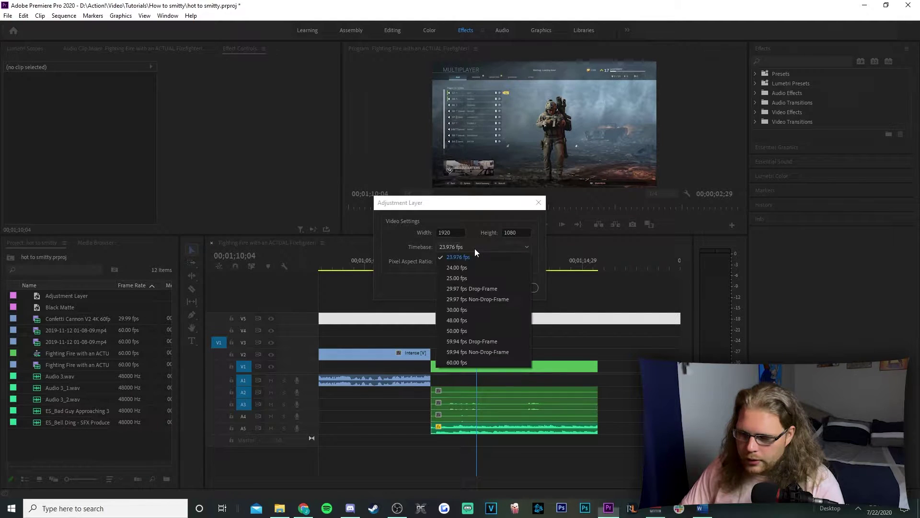
{"action": "left_click", "coordinate": [471, 351]}
{"action": "left_click", "coordinate": [476, 288]}
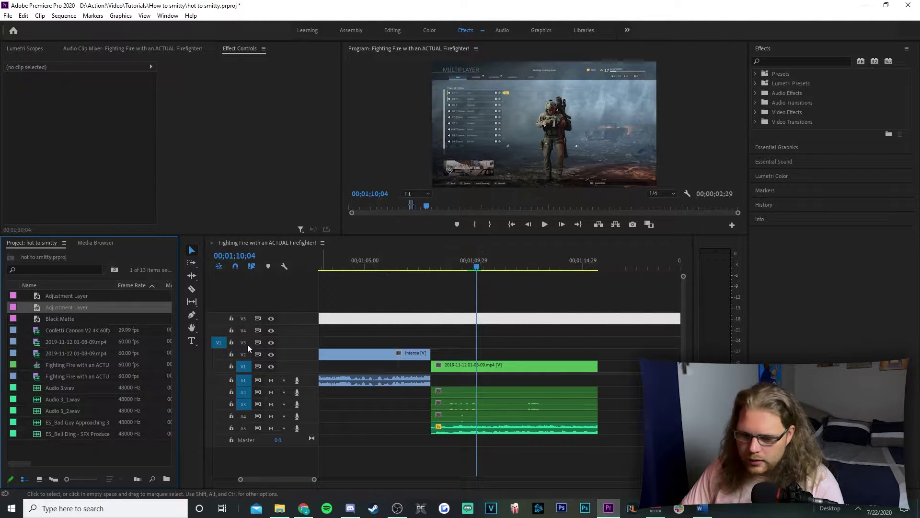
- Create a black (000000) color matte at 1920 x 1080 and 60.00 fps, named Black Matte
{"action": "right_click", "coordinate": [106, 450]}
{"action": "mouse_move", "coordinate": [174, 318]}
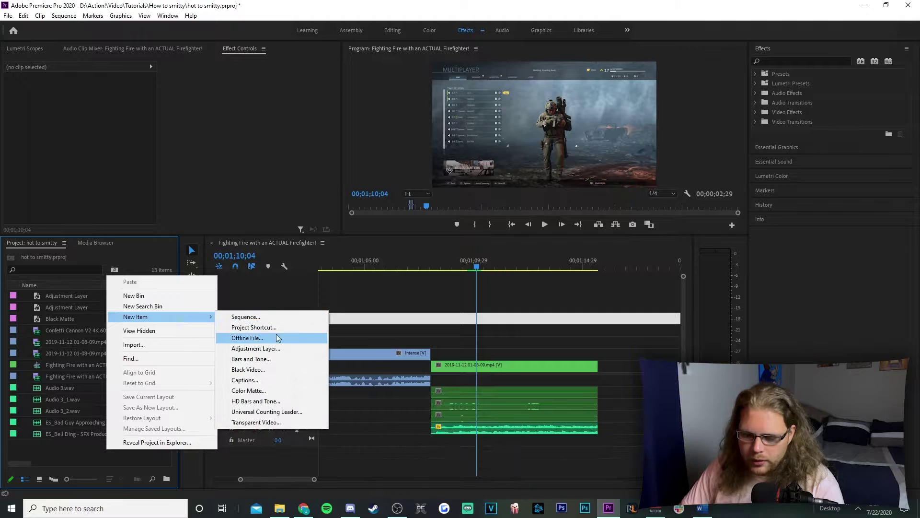
{"action": "left_click", "coordinate": [249, 391]}
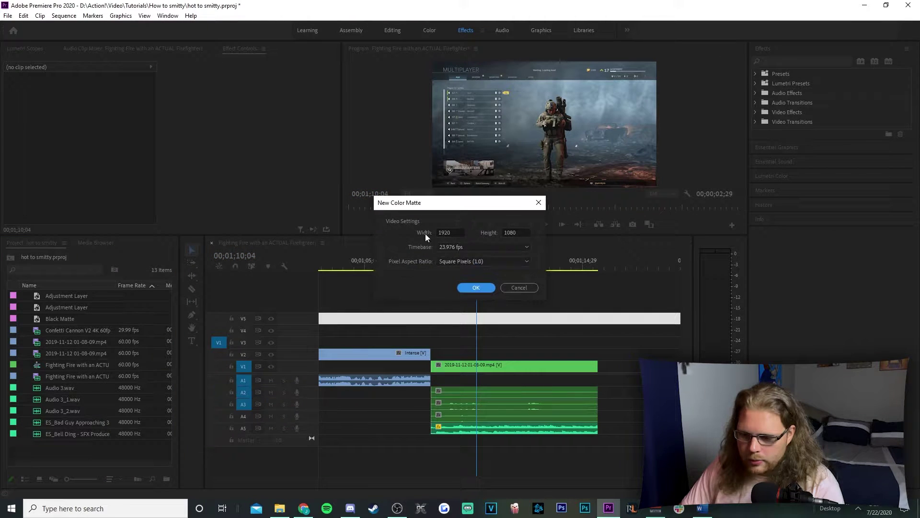
{"action": "left_click", "coordinate": [474, 247]}
{"action": "left_click", "coordinate": [468, 360]}
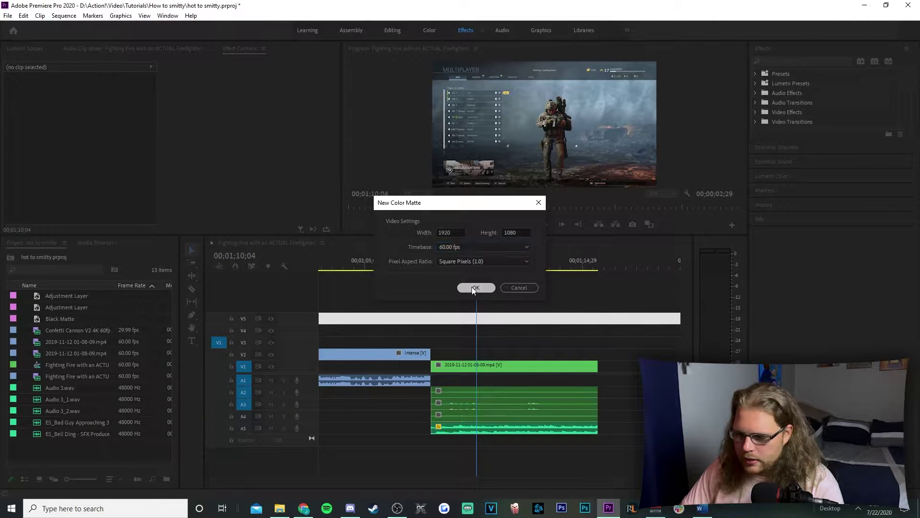
{"action": "left_click", "coordinate": [473, 288]}
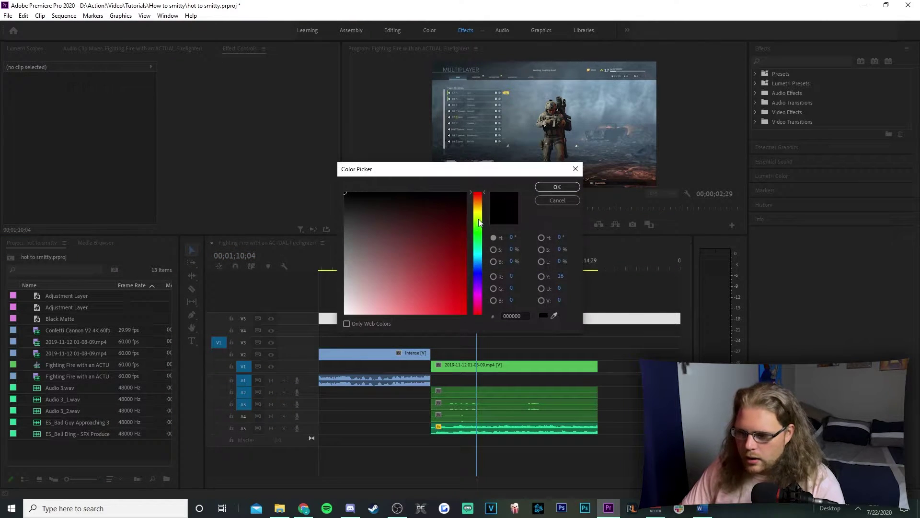
{"action": "left_click", "coordinate": [570, 188]}
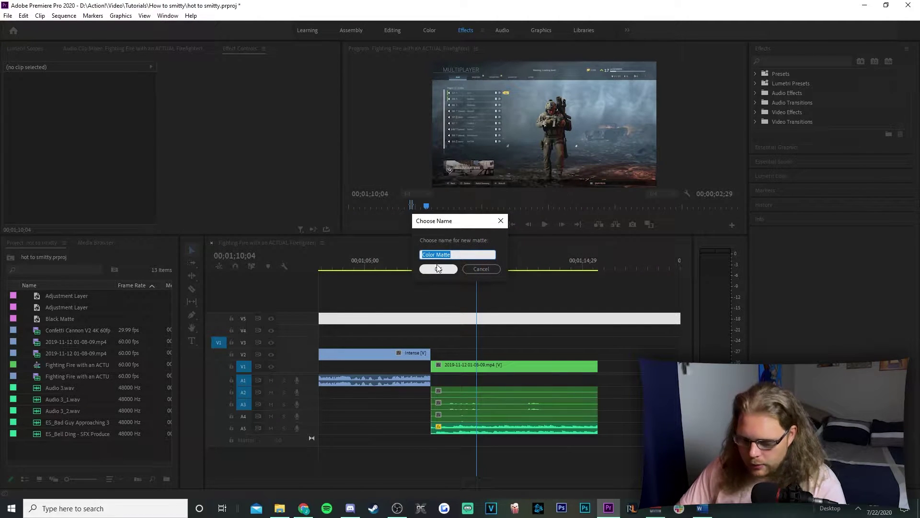
{"action": "left_click", "coordinate": [440, 253]}
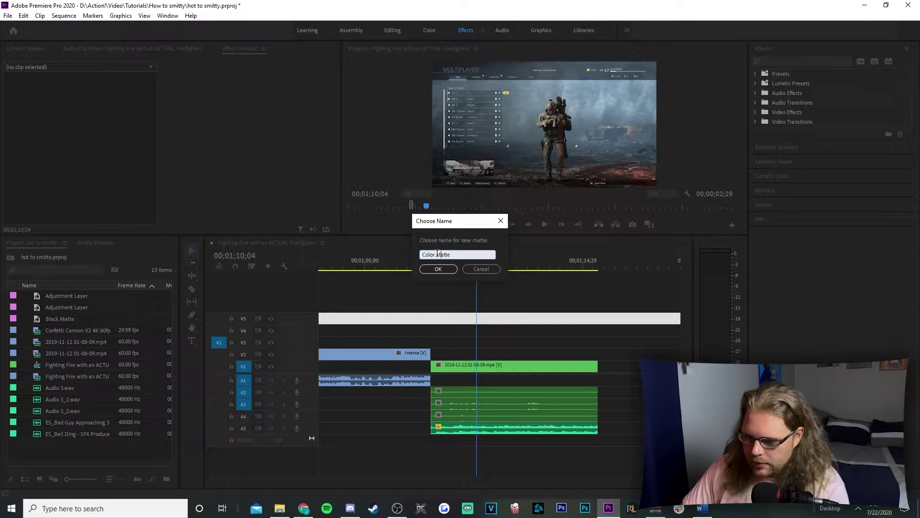
{"action": "type", "text": "Black"}
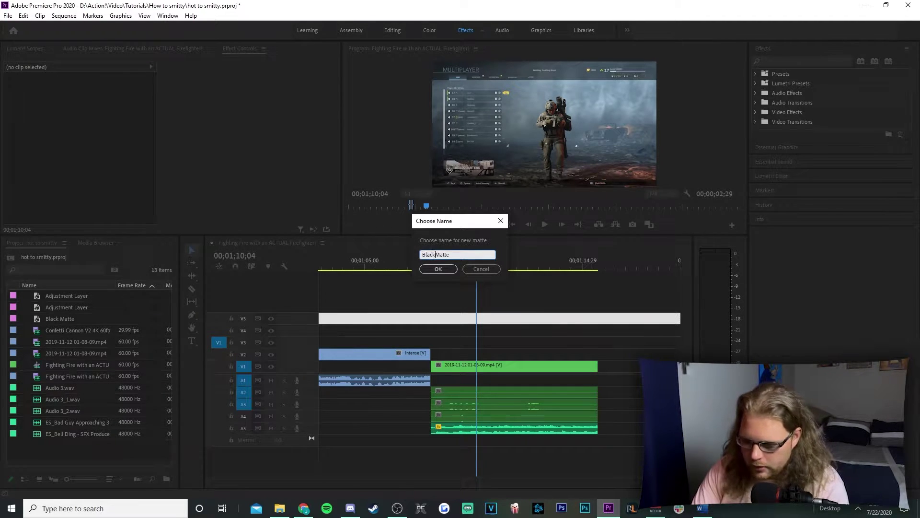
{"action": "key", "text": "Return"}
- Place the new Black Matte on V3 and the new adjustment layer on V2, both starting with the gameplay clip
{"action": "left_click_drag", "start_coordinate": [47, 329], "coordinate": [429, 338]}
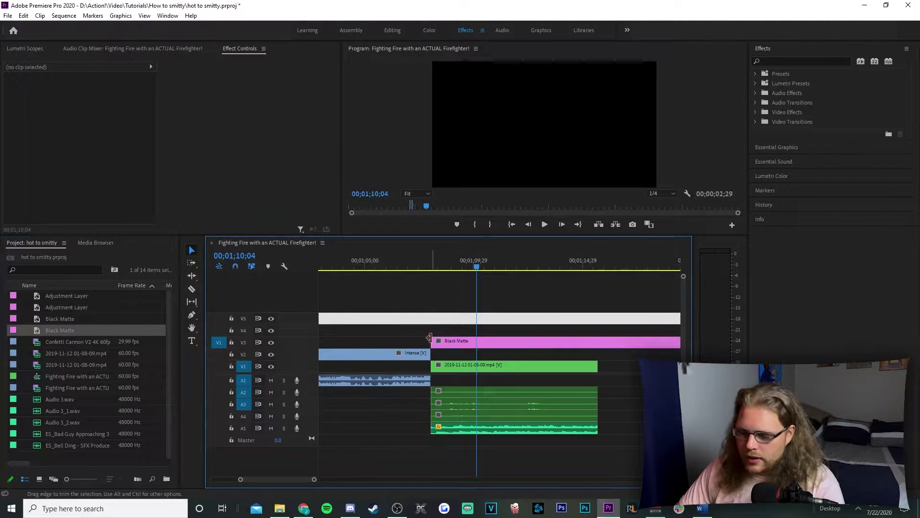
{"action": "left_click_drag", "start_coordinate": [67, 307], "coordinate": [479, 355]}
- Trim the black matte and adjustment layer to end with the gameplay clip, and remove the long clip from V5
{"action": "key", "text": "minus"}
{"action": "left_click_drag", "start_coordinate": [646, 320], "coordinate": [589, 393]}
{"action": "left_click_drag", "start_coordinate": [629, 342], "coordinate": [554, 342]}
{"action": "left_click", "coordinate": [482, 315]}
- Set the Black Matte's vertical position to 1513 to form the lower letterbox bar
{"action": "left_click", "coordinate": [482, 344]}
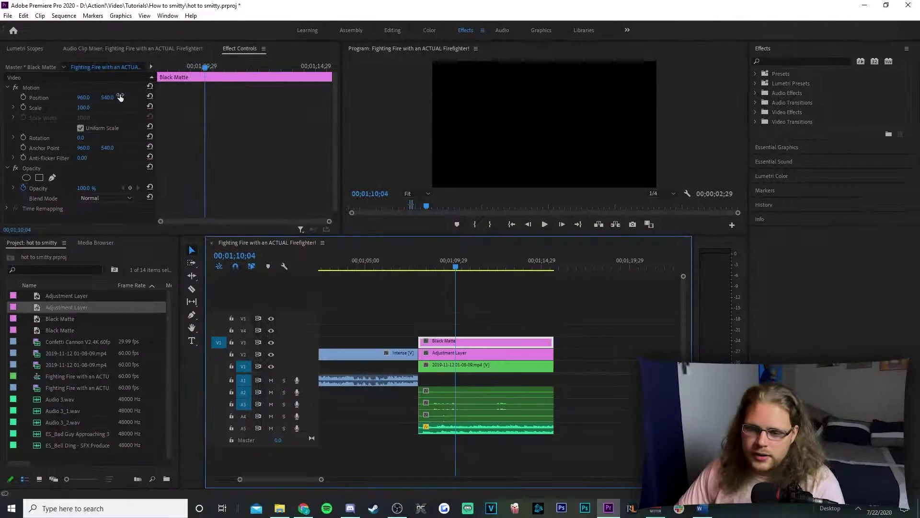
{"action": "left_click", "coordinate": [150, 64]}
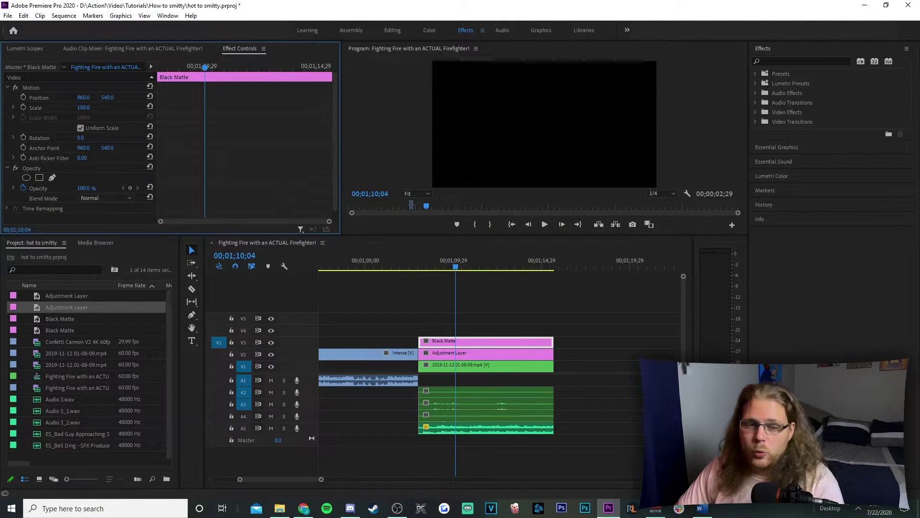
{"action": "left_click_drag", "start_coordinate": [107, 98], "coordinate": [182, 97]}
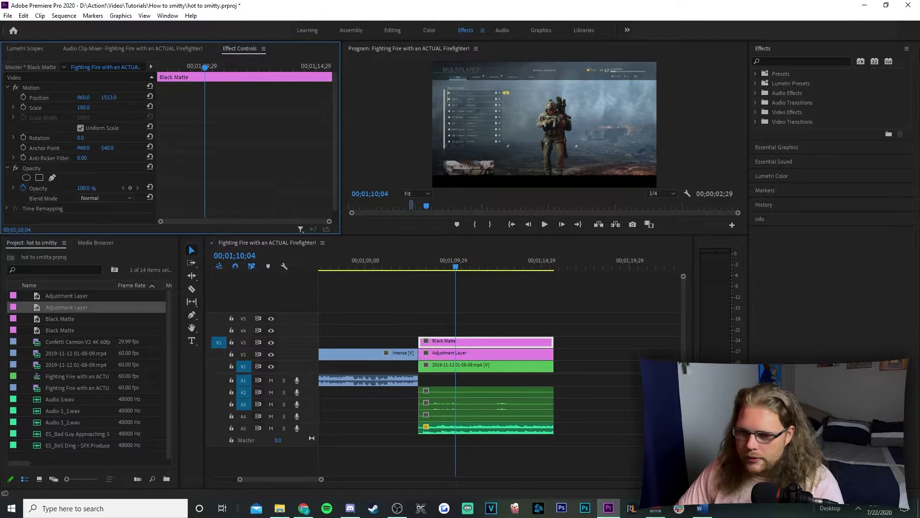
{"action": "left_click", "coordinate": [452, 331]}
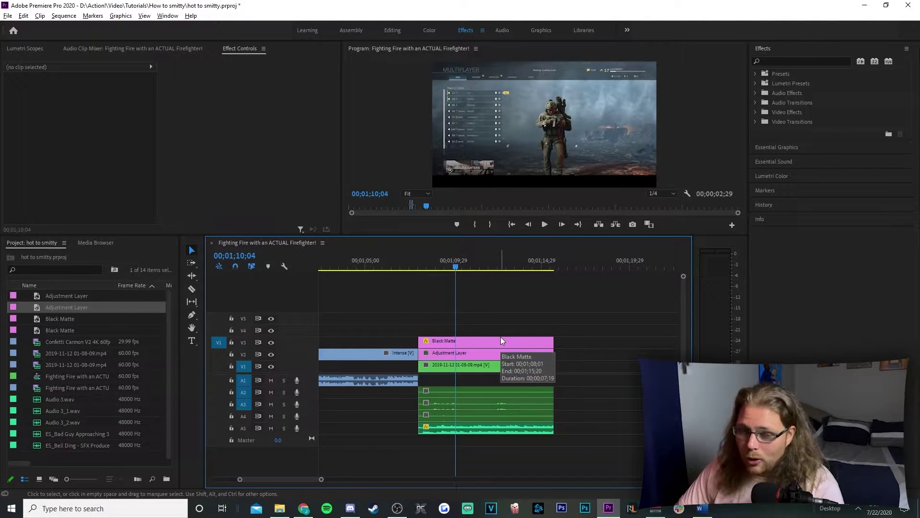
- Duplicate the Black Matte clip onto V4 and set the copy's vertical position to -425 for the upper letterbox bar
{"action": "left_click_drag", "start_coordinate": [498, 344], "coordinate": [499, 330]}
{"action": "left_click", "coordinate": [501, 321]}
{"action": "left_click", "coordinate": [500, 332]}
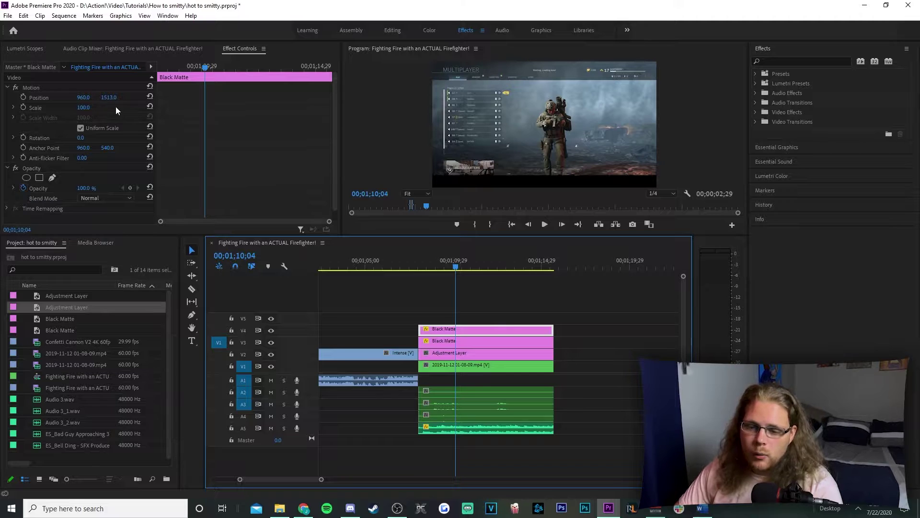
{"action": "left_click_drag", "start_coordinate": [105, 102], "coordinate": [27, 102]}
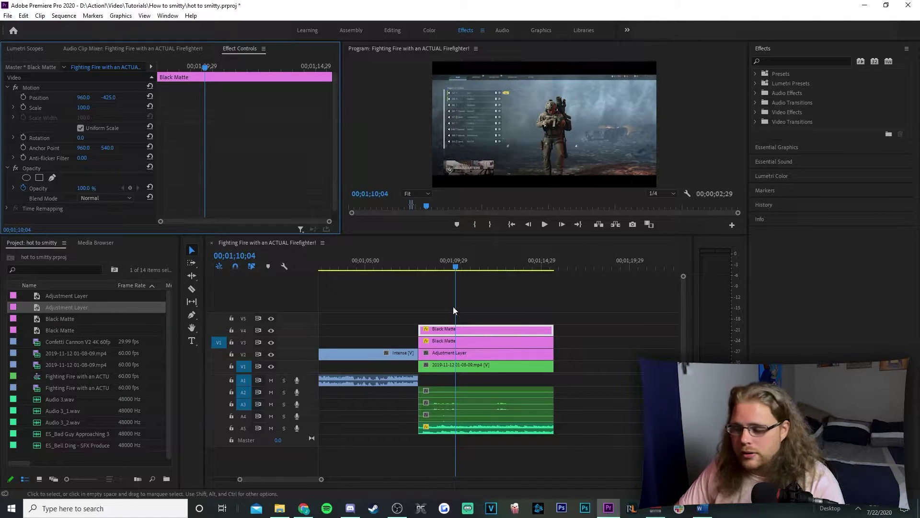
- Find the Transform effect under Distort and apply it to the adjustment layer on V2
{"action": "left_click", "coordinate": [778, 62]}
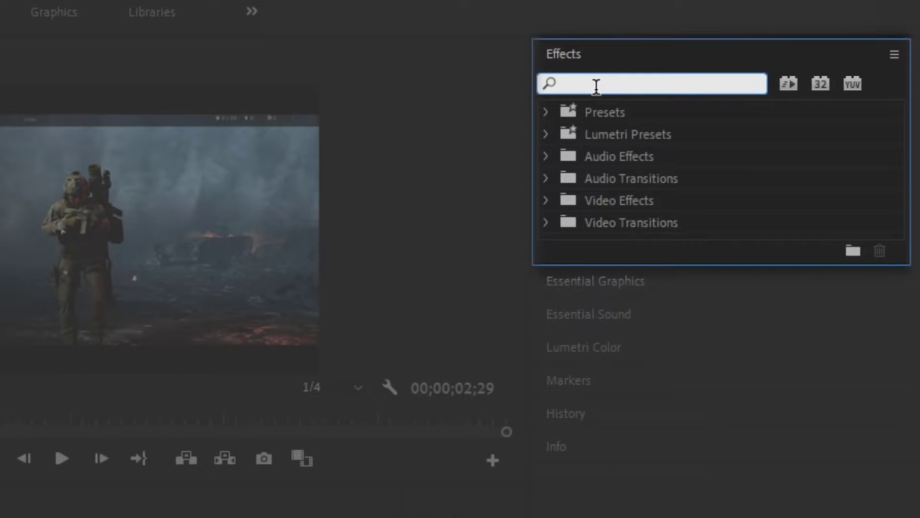
{"action": "type", "text": "trnaf"}
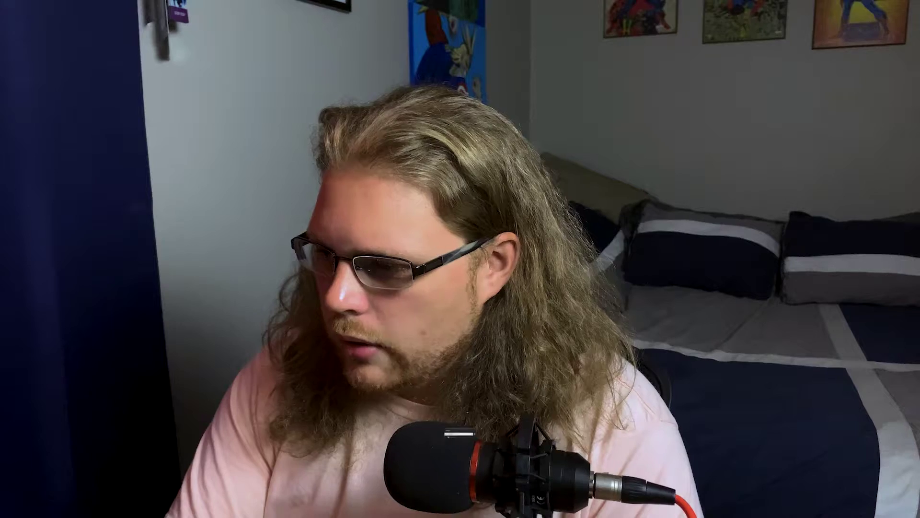
{"action": "key", "text": "BackSpace"}
{"action": "type", "text": "s"}
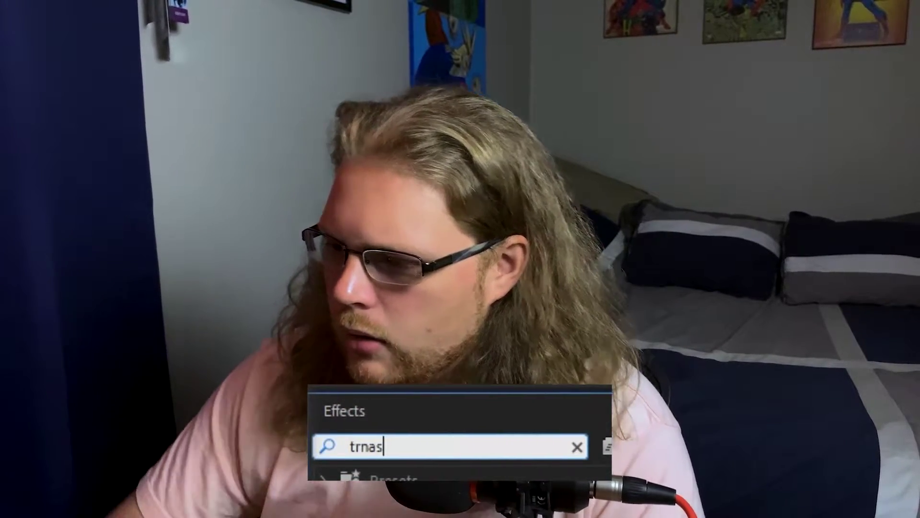
{"action": "key", "text": "BackSpace"}
{"action": "key", "text": "BackSpace"}
{"action": "key", "text": "BackSpace"}
{"action": "type", "text": "ansfor"}
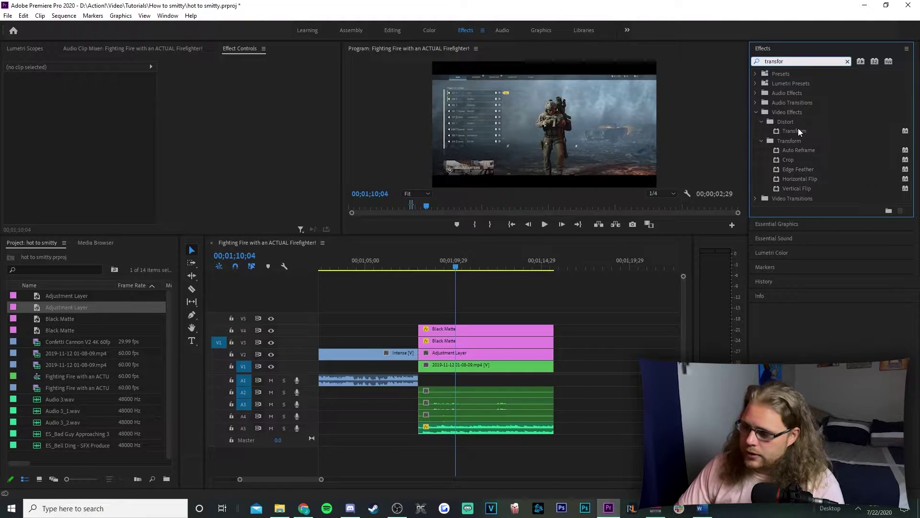
{"action": "left_click_drag", "start_coordinate": [807, 128], "coordinate": [802, 127]}
{"action": "left_click_drag", "start_coordinate": [460, 385], "coordinate": [468, 357]}
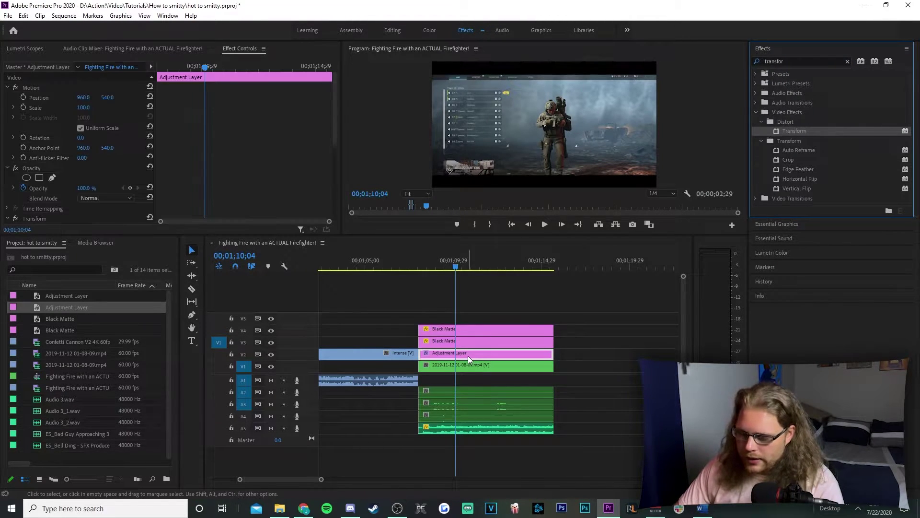
{"action": "left_click_drag", "start_coordinate": [335, 117], "coordinate": [330, 174]}
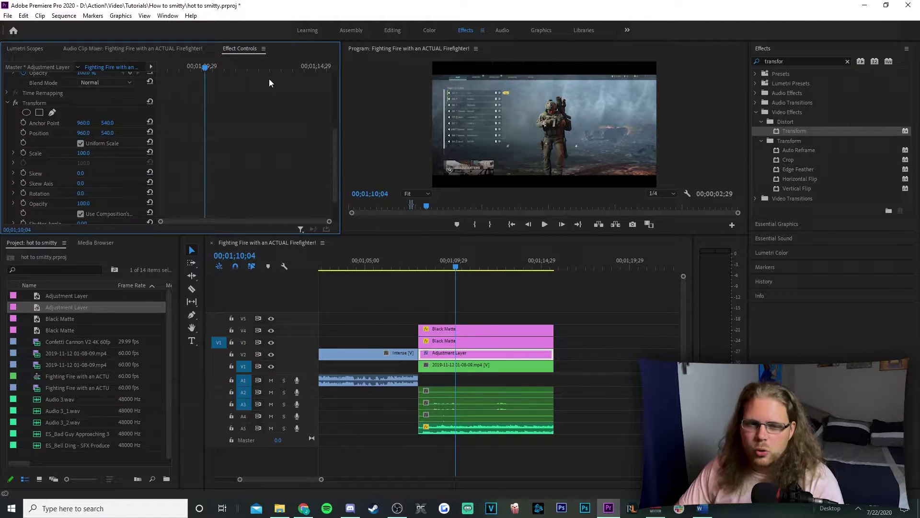
- Keyframe the Transform effect's scale from 100 at the start of the adjustment layer to 120 at its end
{"action": "left_click_drag", "start_coordinate": [205, 67], "coordinate": [151, 70]}
{"action": "left_click", "coordinate": [49, 300]}
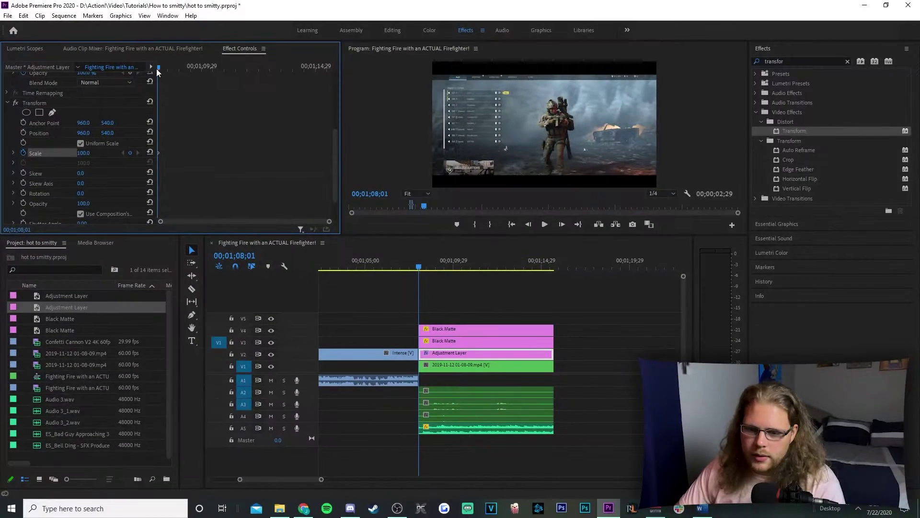
{"action": "left_click_drag", "start_coordinate": [159, 67], "coordinate": [334, 97]}
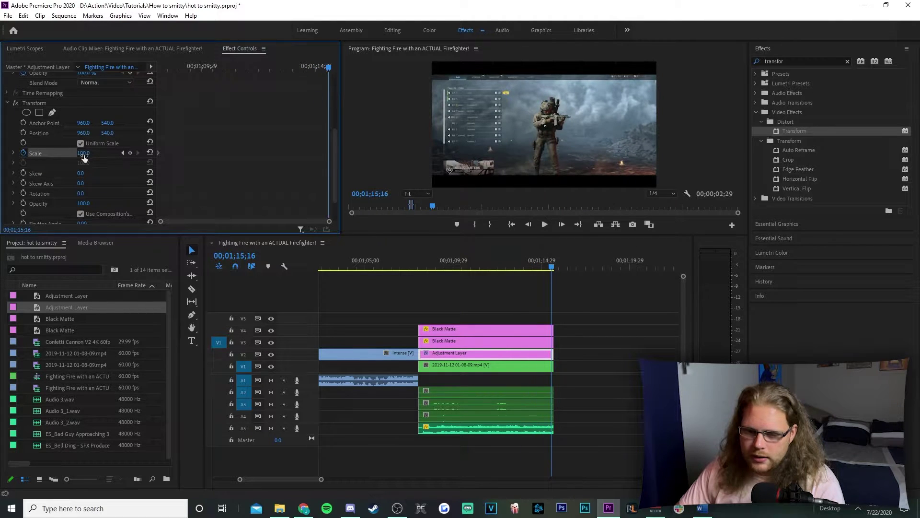
{"action": "type", "text": "120"}
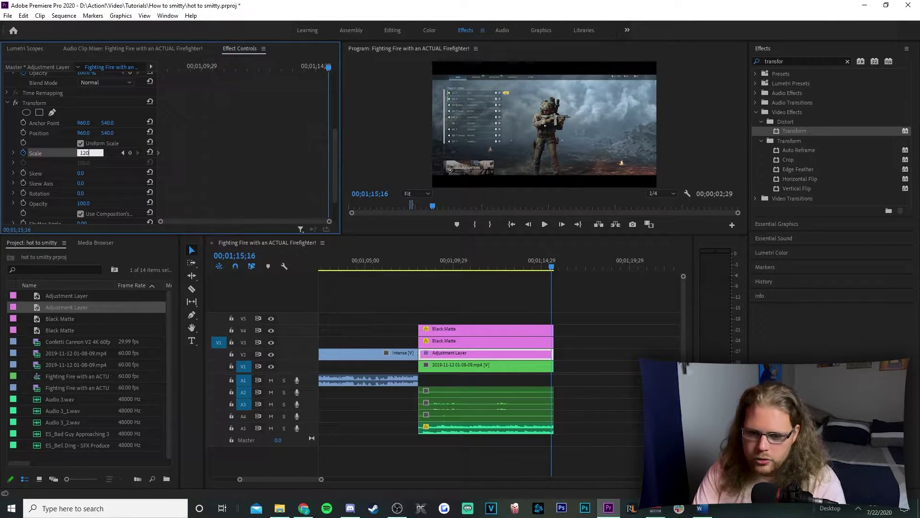
{"action": "key", "text": "Return"}
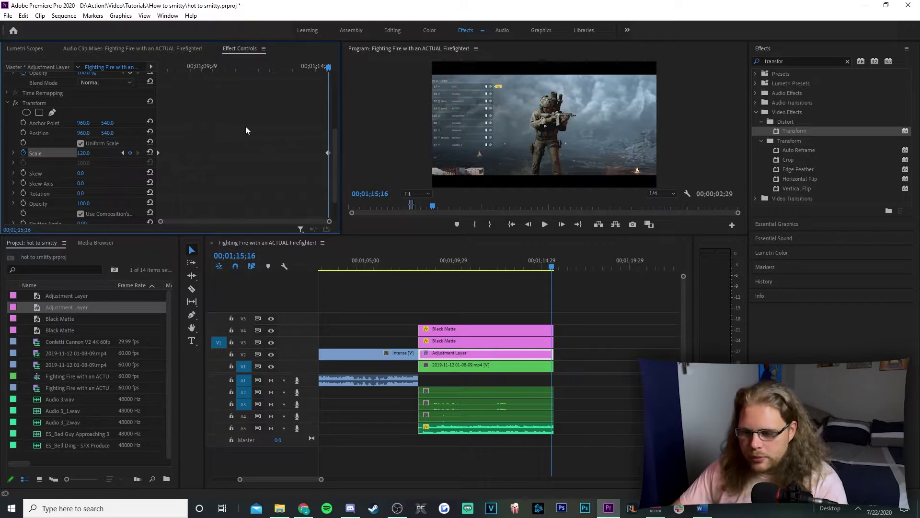
{"action": "left_click_drag", "start_coordinate": [328, 153], "coordinate": [332, 153]}
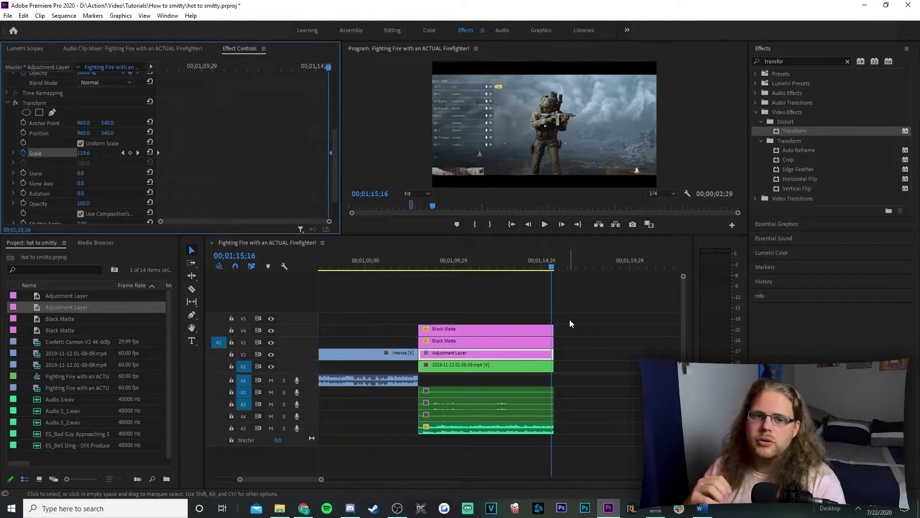
- Brighten the gameplay clip on V1 with Lumetri Color, setting exposure to 2.1, contrast to 44.9 and highlights to 47.0
{"action": "left_click", "coordinate": [506, 367]}
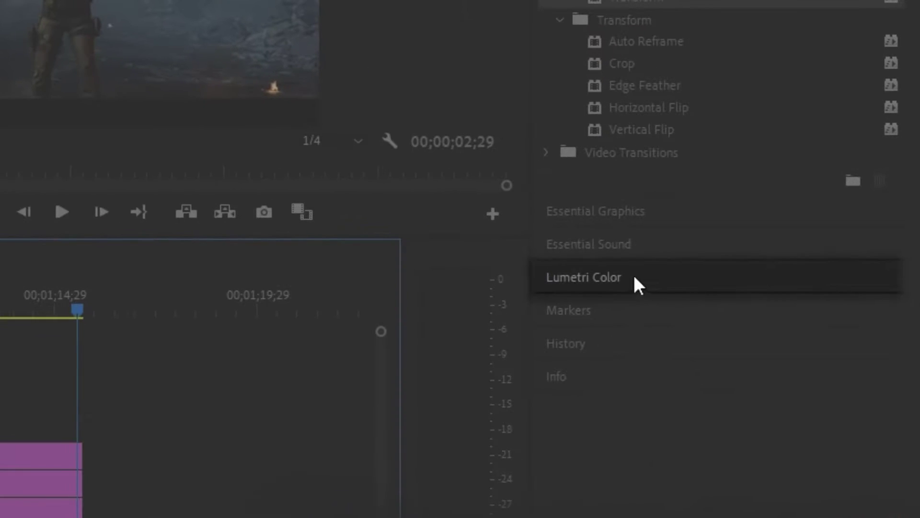
{"action": "left_click", "coordinate": [612, 278]}
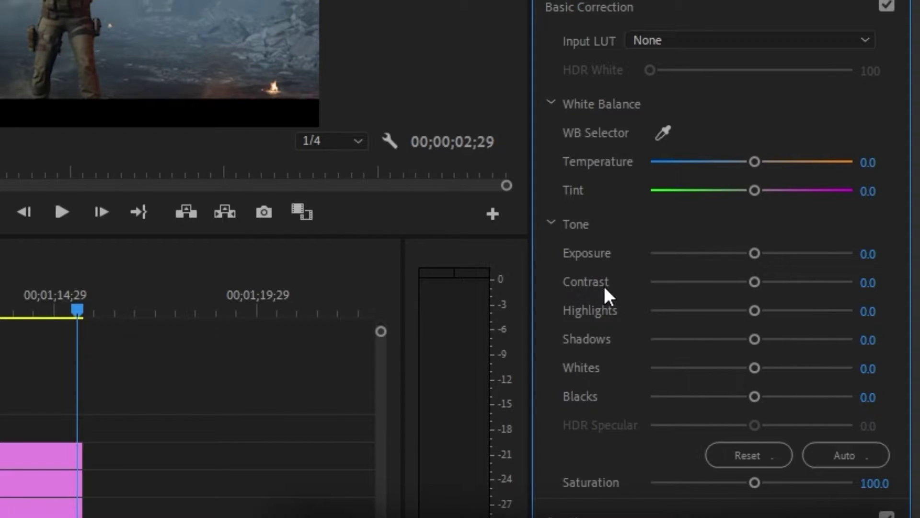
{"action": "left_click_drag", "start_coordinate": [755, 252], "coordinate": [795, 255]}
{"action": "left_click_drag", "start_coordinate": [755, 283], "coordinate": [797, 288]}
{"action": "left_click_drag", "start_coordinate": [755, 314], "coordinate": [799, 320]}
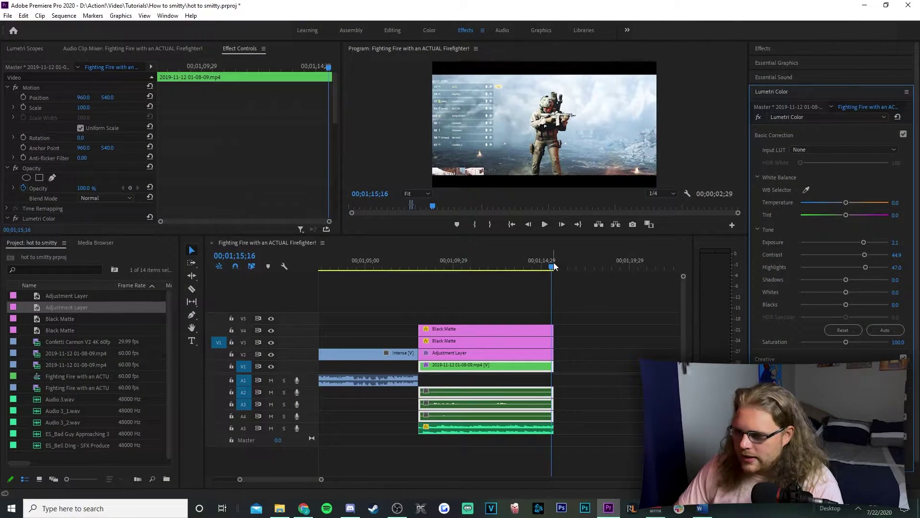
- Shift the gameplay clip's white balance with a tint moderately toward magenta and a slightly cooler temperature
{"action": "left_click_drag", "start_coordinate": [544, 269], "coordinate": [474, 271]}
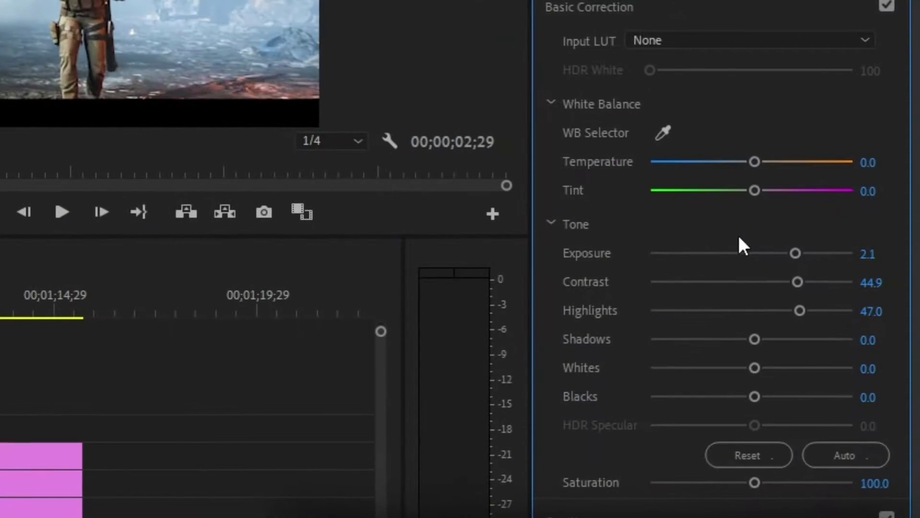
{"action": "left_click_drag", "start_coordinate": [759, 190], "coordinate": [794, 191]}
{"action": "left_click_drag", "start_coordinate": [754, 163], "coordinate": [735, 166]}
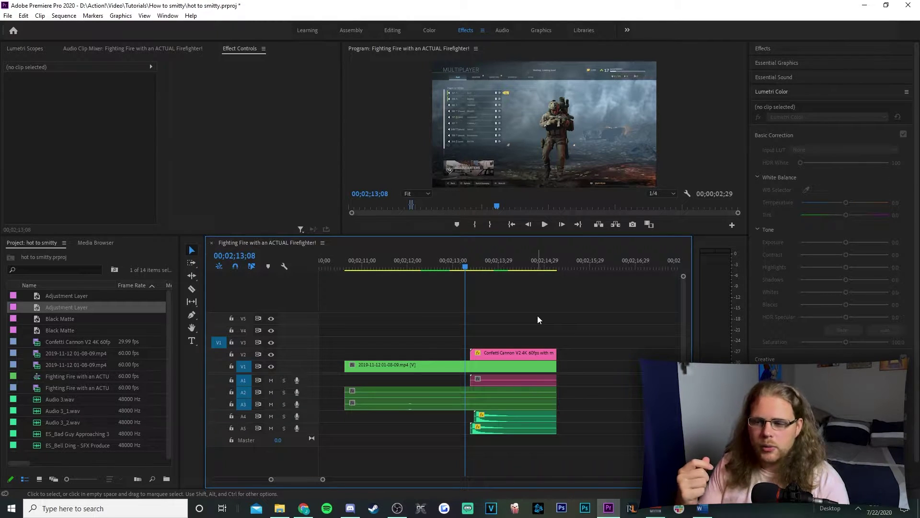
- Place an adjustment layer on V6 above the confetti clip, cut it near the confetti's end and remove the excess
{"action": "key", "text": "shift+7"}
{"action": "key", "text": "shift+Right"}
{"action": "key", "text": "shift+Right"}
{"action": "key", "text": "shift+Right"}
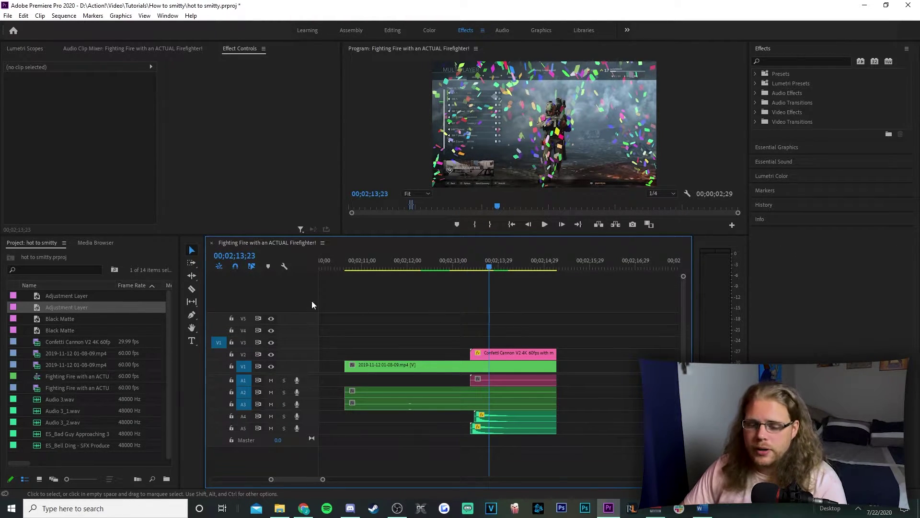
{"action": "left_click_drag", "start_coordinate": [70, 307], "coordinate": [397, 315]}
{"action": "key", "text": "c"}
{"action": "left_click", "coordinate": [548, 307]}
{"action": "key", "text": "v"}
{"action": "right_click", "coordinate": [583, 307]}
{"action": "left_click", "coordinate": [631, 95]}
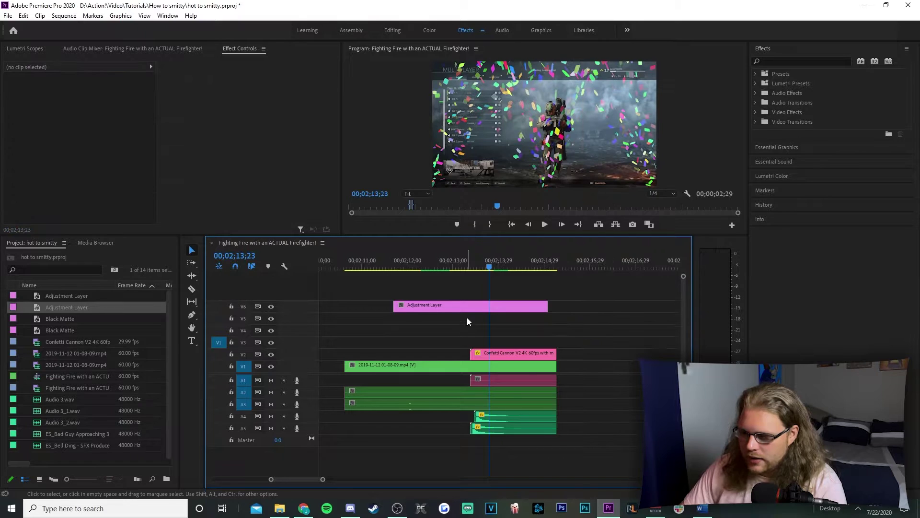
- Duplicate the adjustment layer onto V5 and V4, with the shortened copies spanning the start of the confetti clip
{"action": "left_click_drag", "start_coordinate": [465, 308], "coordinate": [468, 320]}
{"action": "left_click_drag", "start_coordinate": [547, 318], "coordinate": [472, 311]}
{"action": "left_click", "coordinate": [429, 320]}
{"action": "left_click", "coordinate": [425, 307], "text": "shift"}
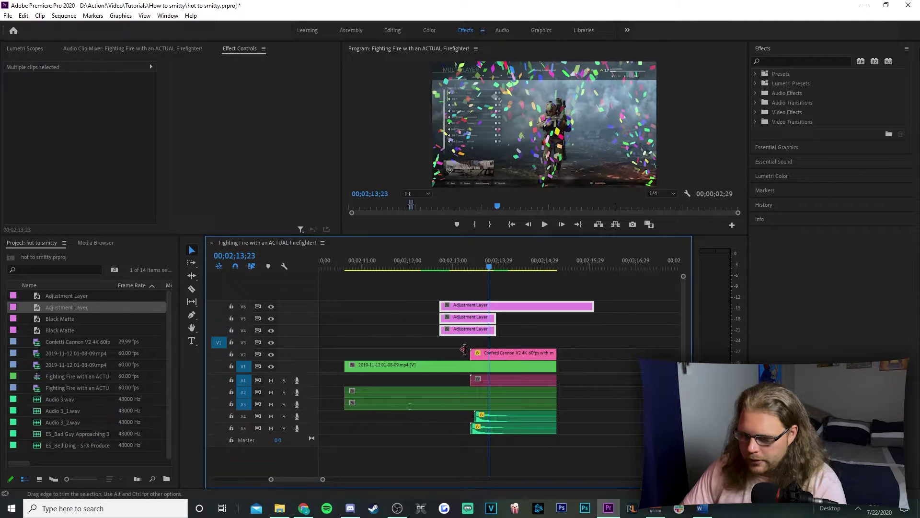
{"action": "left_click", "coordinate": [522, 330]}
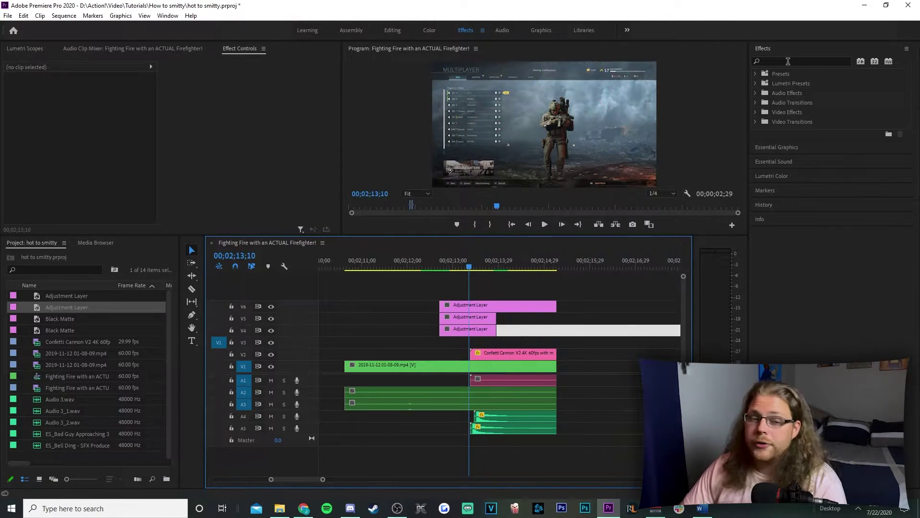
- Find the Replicate effect under Stylize and apply it to the adjustment layer on V4
{"action": "left_click", "coordinate": [789, 61]}
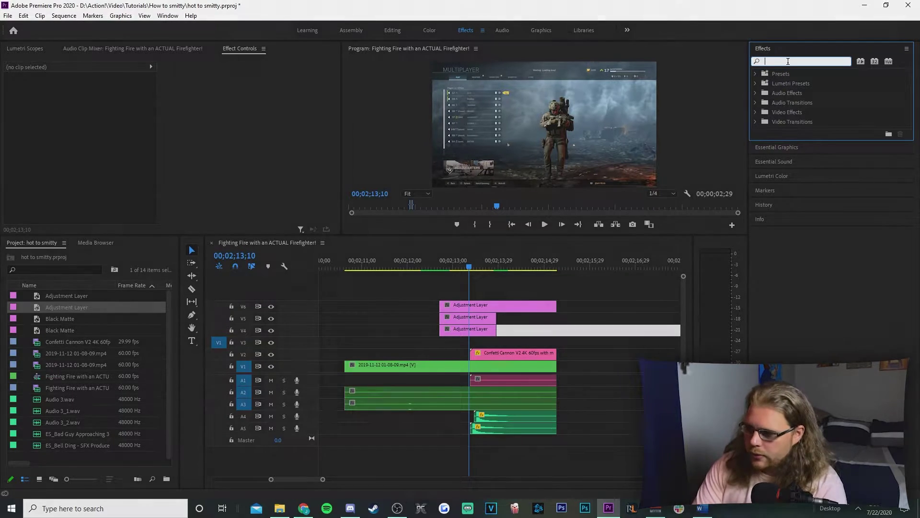
{"action": "type", "text": "repl"}
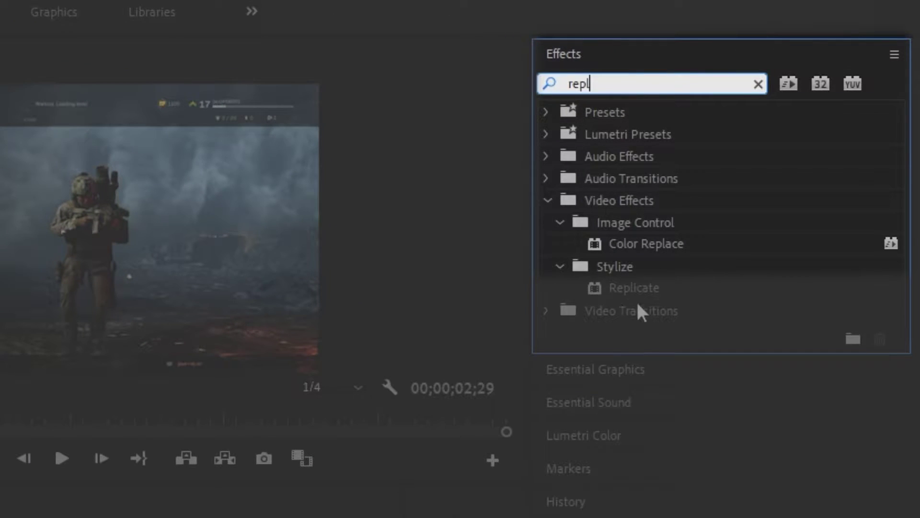
{"action": "left_click_drag", "start_coordinate": [634, 288], "coordinate": [499, 306]}
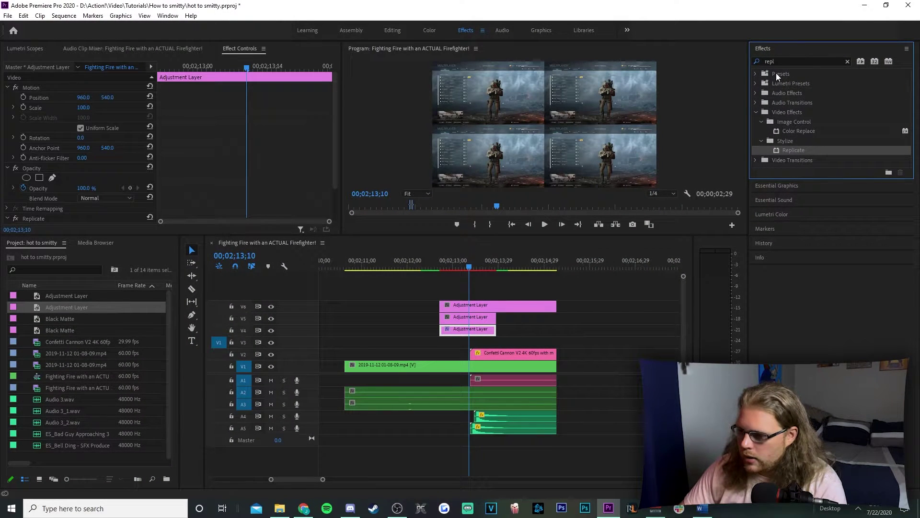
- Find the Mirror effect under Distort and apply it four times to the adjustment layer on V4
{"action": "left_click", "coordinate": [778, 62]}
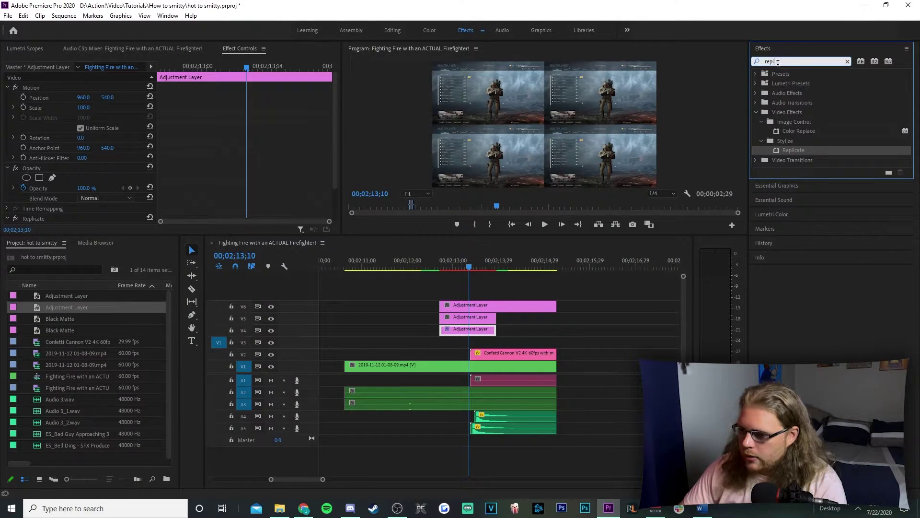
{"action": "type", "text": "mirr"}
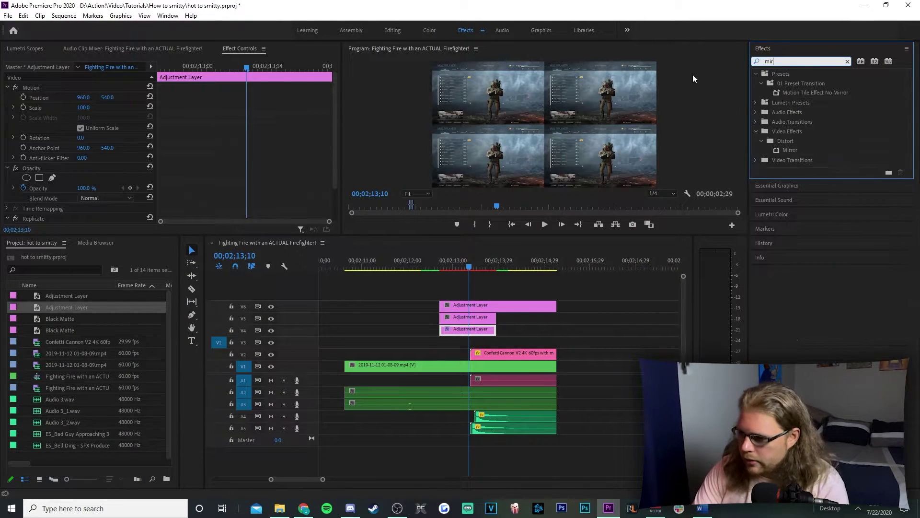
{"action": "left_click", "coordinate": [786, 150]}
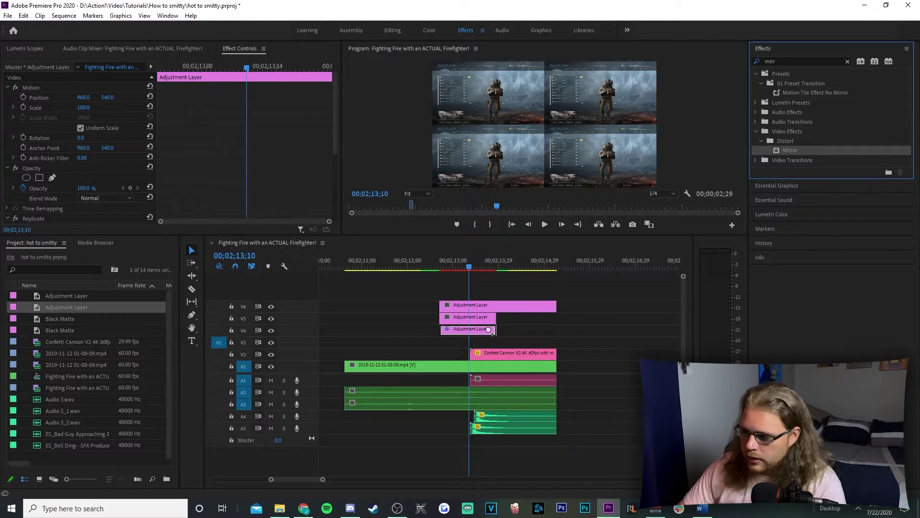
- Find the Transform effect under Distort and apply it to the adjustment layers on V5 and V6
{"action": "left_click", "coordinate": [846, 62]}
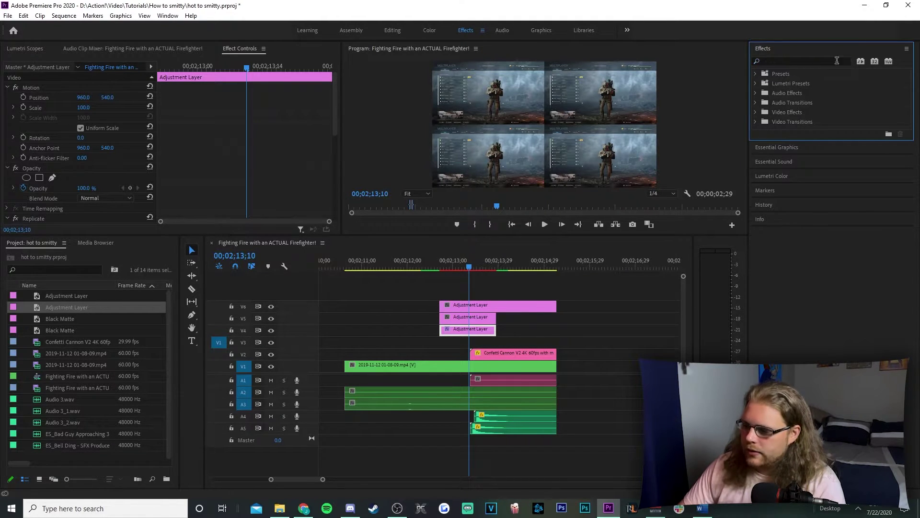
{"action": "type", "text": "trna"}
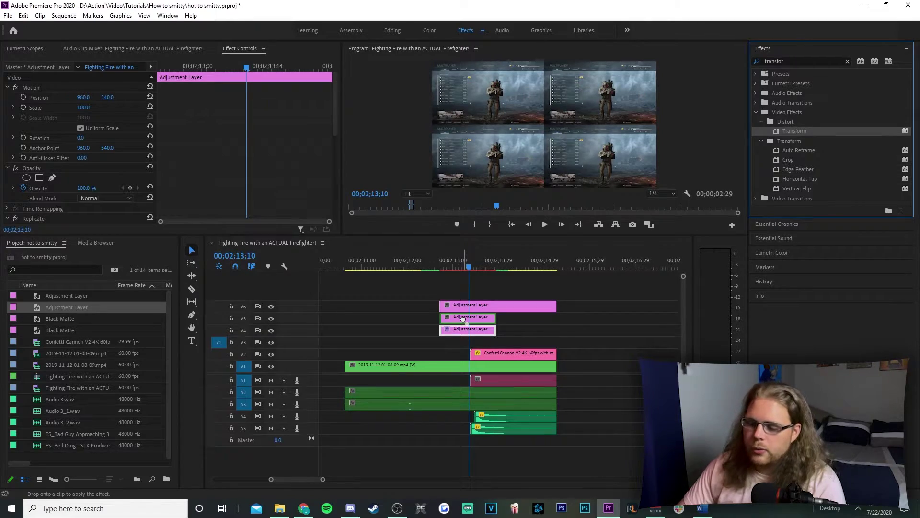
{"action": "left_click_drag", "start_coordinate": [464, 320], "coordinate": [464, 320]}
{"action": "left_click_drag", "start_coordinate": [794, 131], "coordinate": [506, 308]}
- Set the Replicate count to 3 on the V4 adjustment layer
{"action": "left_click", "coordinate": [482, 332]}
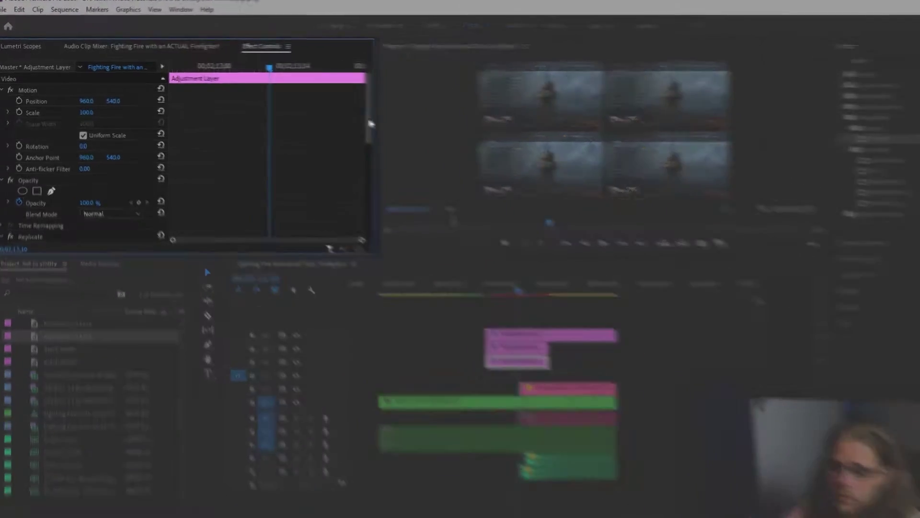
{"action": "left_click_drag", "start_coordinate": [370, 124], "coordinate": [362, 169]}
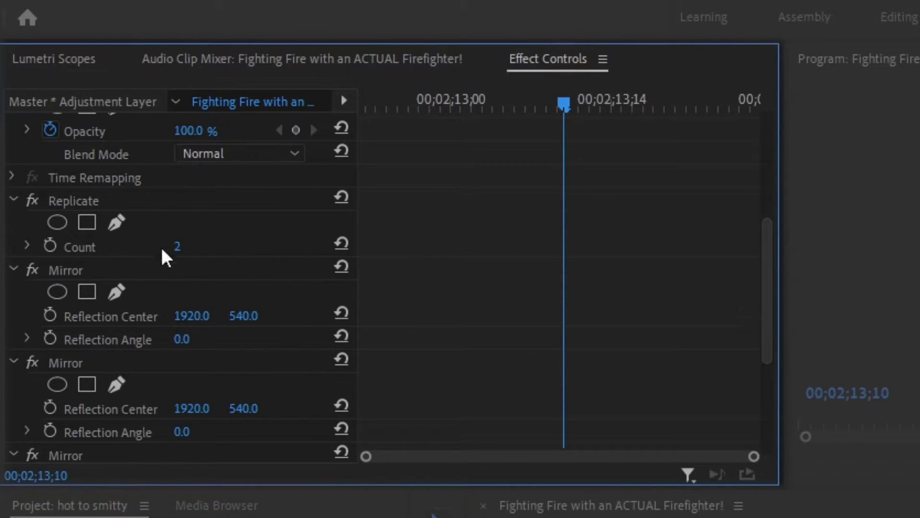
{"action": "left_click", "coordinate": [177, 246]}
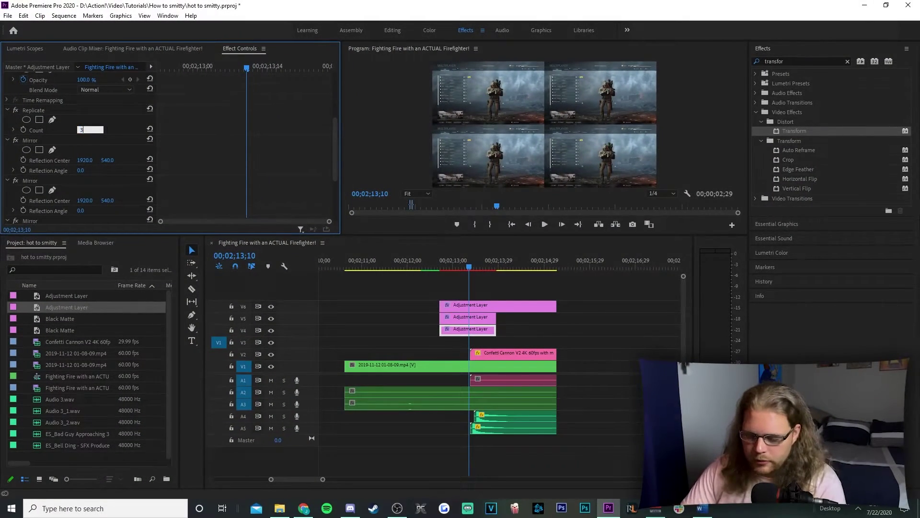
{"action": "key", "text": "Return"}
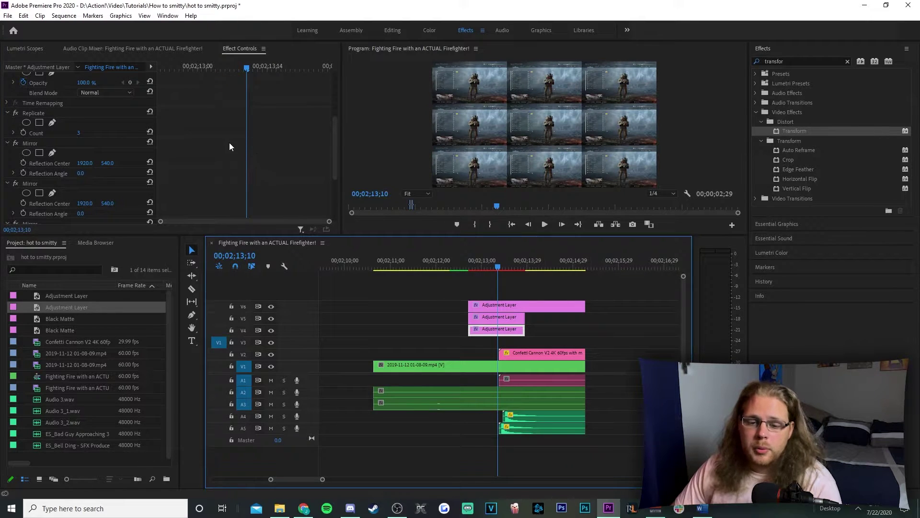
- Set the first Mirror's vertical reflection center to 720 and its reflection angle to 90°
{"action": "left_click", "coordinate": [8, 186]}
{"action": "left_click", "coordinate": [8, 194]}
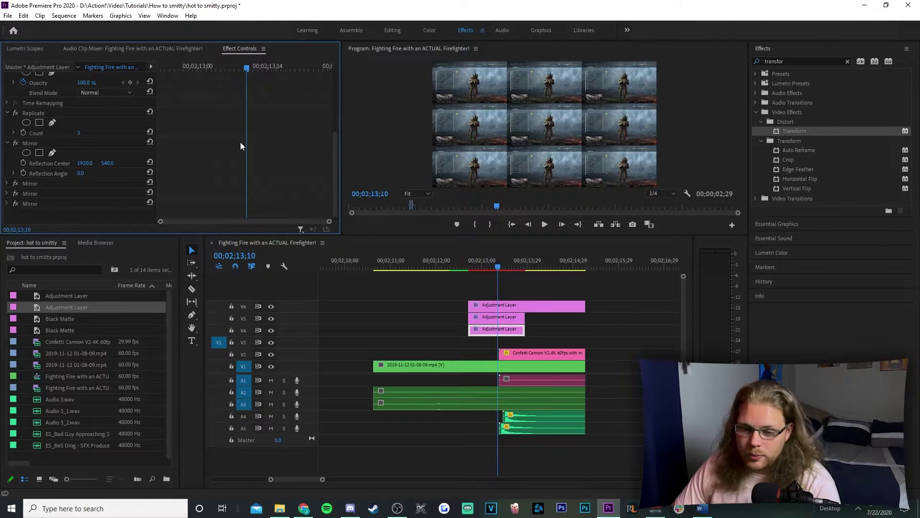
{"action": "left_click", "coordinate": [117, 164]}
{"action": "type", "text": "72"}
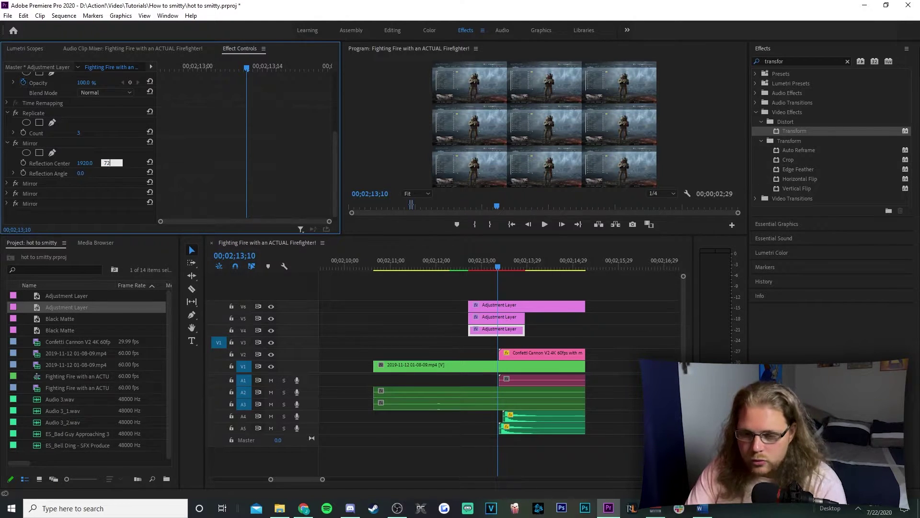
{"action": "type", "text": "0"}
{"action": "key", "text": "Return"}
{"action": "left_click", "coordinate": [87, 170]}
{"action": "type", "text": "90"}
{"action": "key", "text": "Return"}
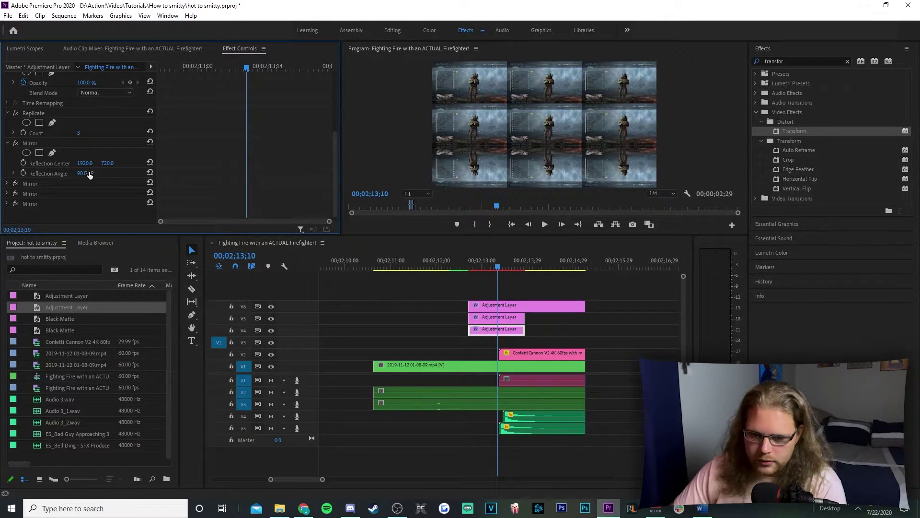
- Set the second Mirror's vertical reflection center to 360 and its reflection angle to -90°
{"action": "left_click", "coordinate": [8, 143]}
{"action": "left_click", "coordinate": [7, 178]}
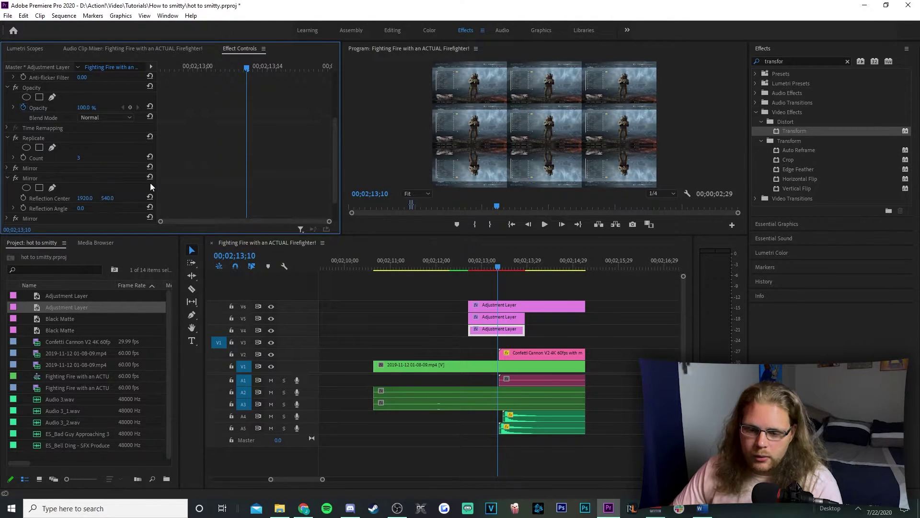
{"action": "type", "text": "360"}
{"action": "key", "text": "Return"}
{"action": "left_click", "coordinate": [95, 207]}
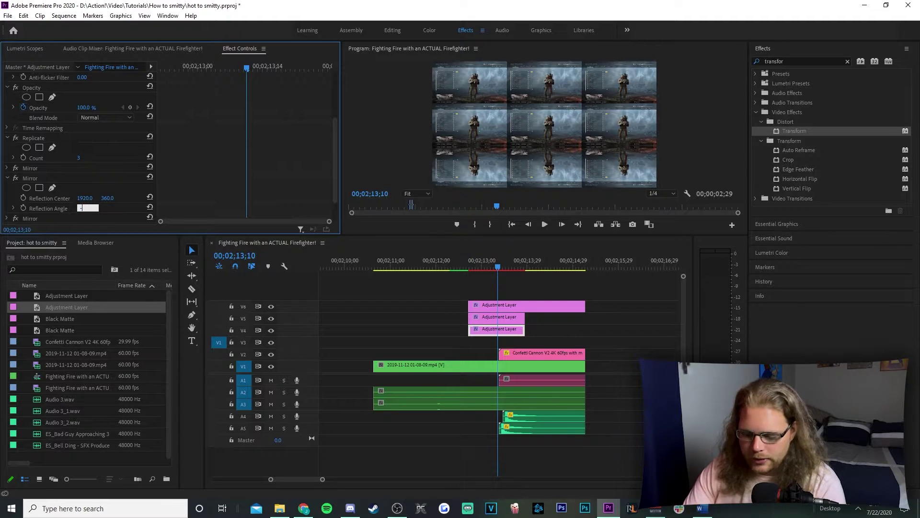
{"action": "type", "text": "-90"}
{"action": "key", "text": "Return"}
- Set the third Mirror's horizontal reflection center to 640 and its reflection angle to 180°
{"action": "scroll", "coordinate": [2, 153], "scroll_direction": "down", "scroll_amount": 2}
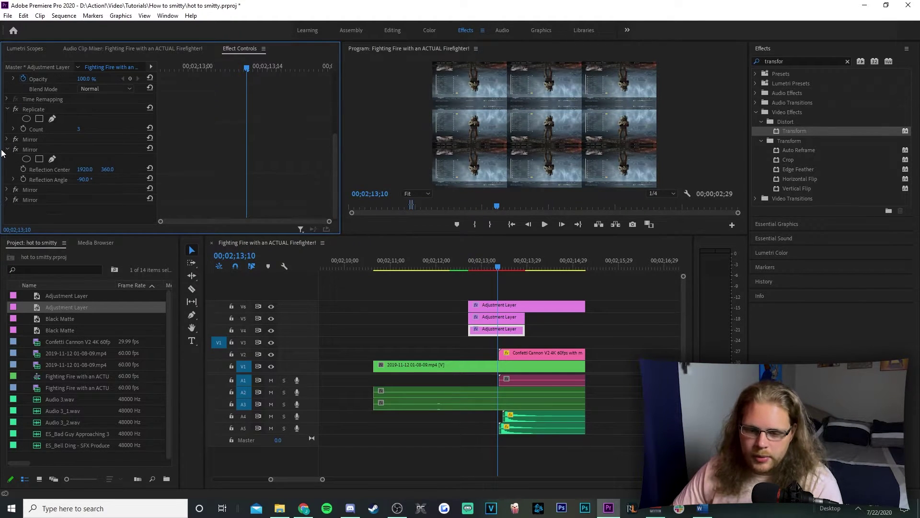
{"action": "left_click", "coordinate": [6, 150]}
{"action": "left_click", "coordinate": [6, 188]}
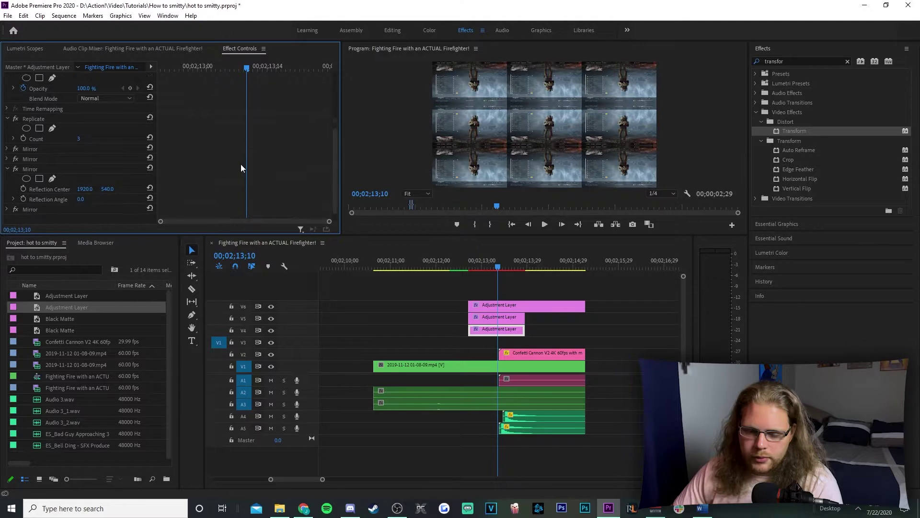
{"action": "type", "text": "640"}
{"action": "key", "text": "Return"}
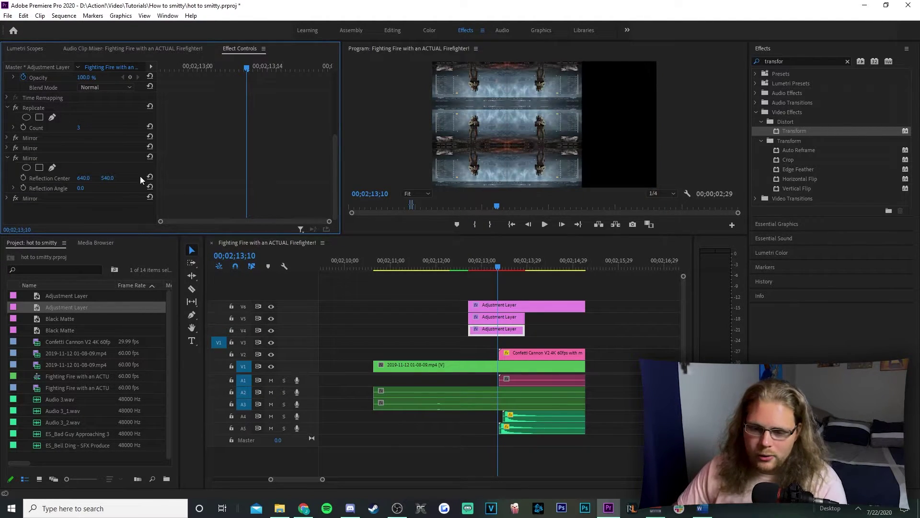
{"action": "left_click", "coordinate": [88, 187]}
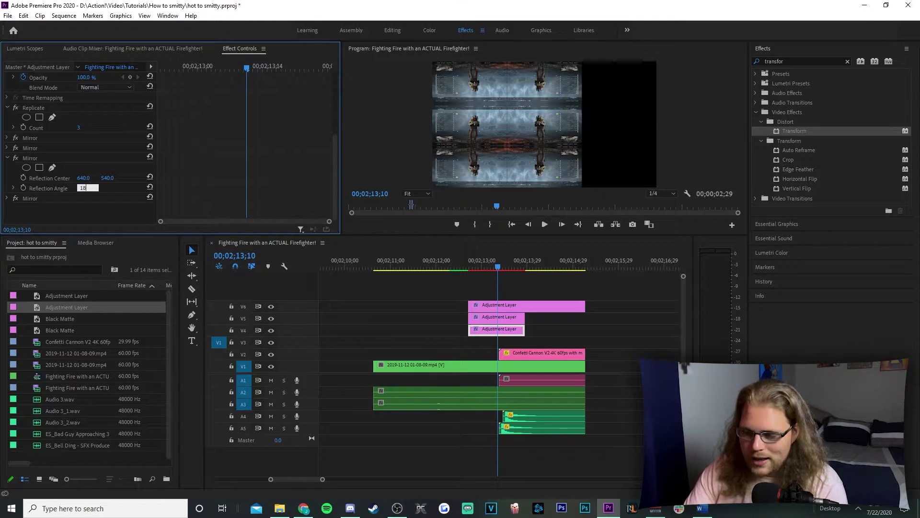
{"action": "type", "text": "180"}
{"action": "key", "text": "Return"}
- Set the fourth Mirror's horizontal reflection center to 1278 and deselect the V4 adjustment layer
{"action": "type", "text": "12"}
{"action": "key", "text": "Return"}
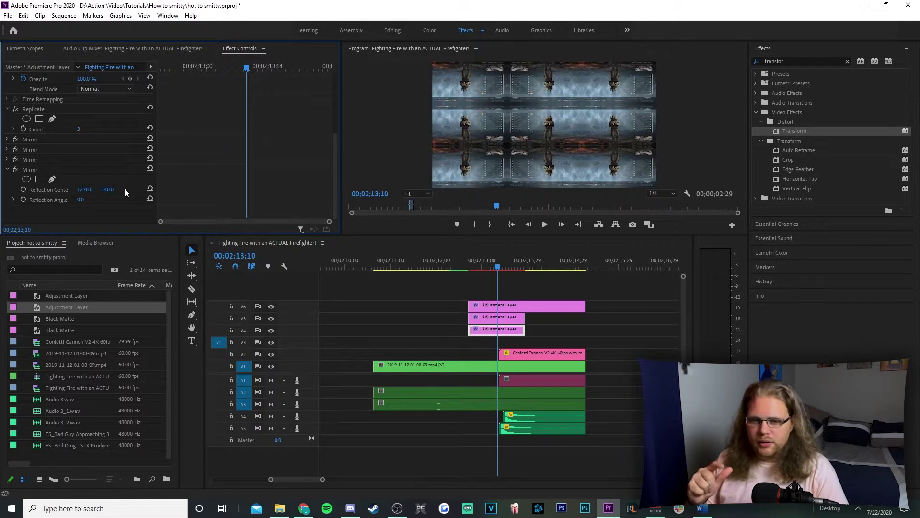
{"action": "left_click", "coordinate": [548, 330]}
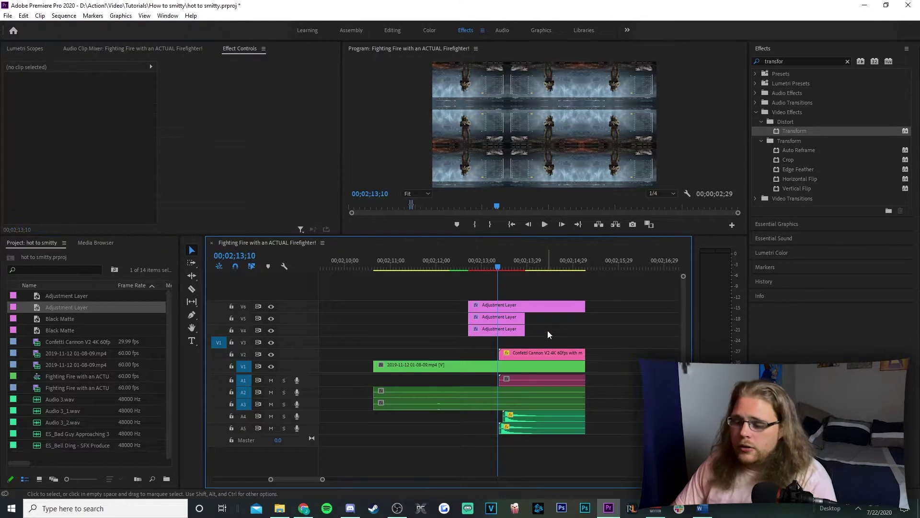
- On the V5 adjustment layer, keyframe the Transform effect's Scale at 300 at both the start and the end of the clip
{"action": "left_click", "coordinate": [516, 317]}
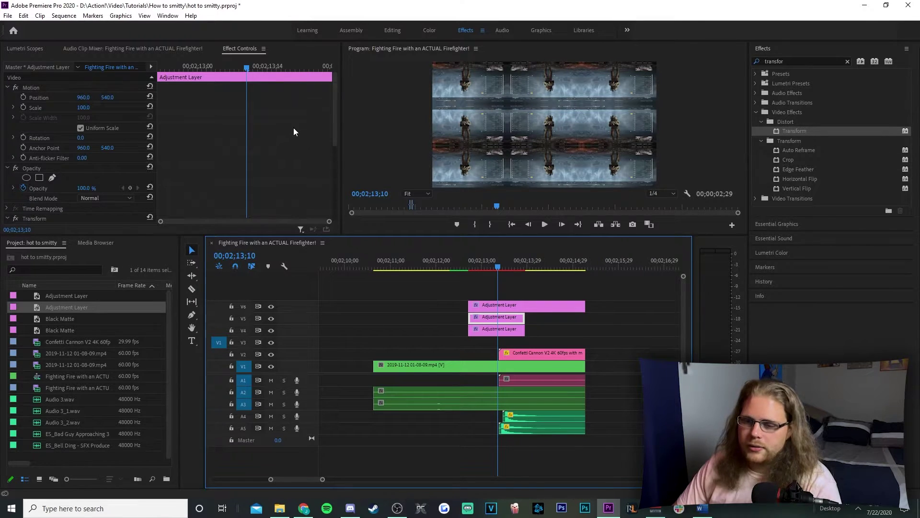
{"action": "scroll", "coordinate": [294, 128], "scroll_direction": "down", "scroll_amount": 5}
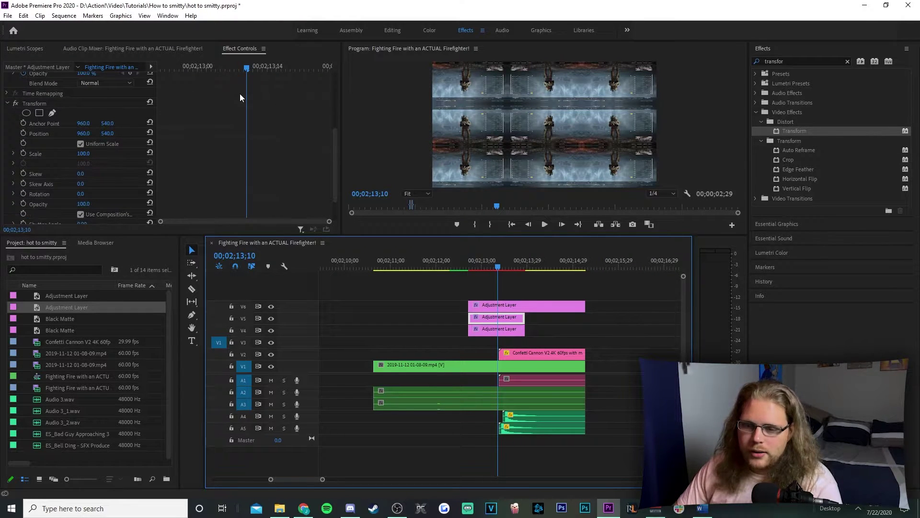
{"action": "scroll", "coordinate": [240, 93], "scroll_direction": "down", "scroll_amount": 2}
{"action": "left_click_drag", "start_coordinate": [246, 68], "coordinate": [152, 70]}
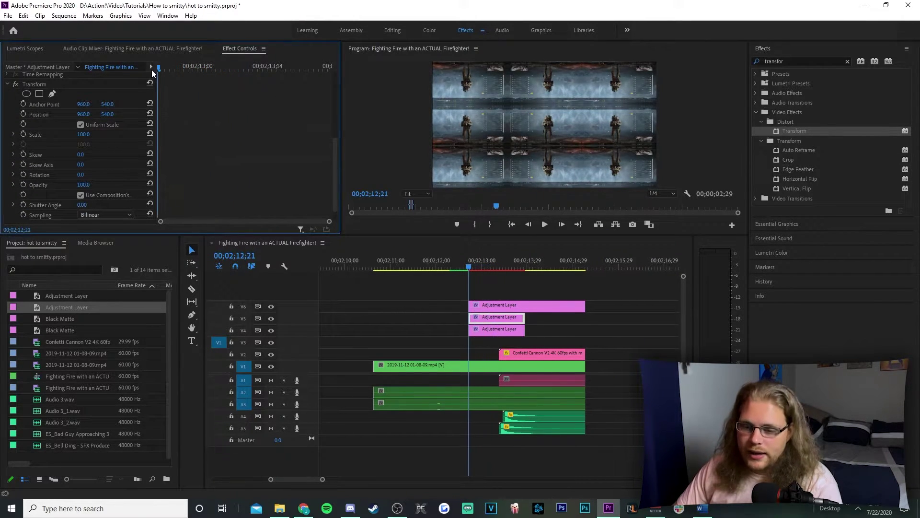
{"action": "left_click", "coordinate": [23, 134]}
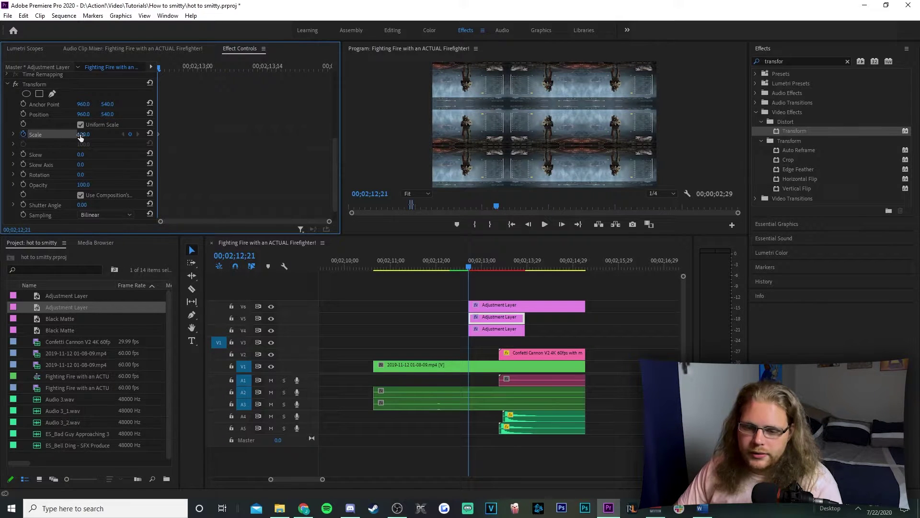
{"action": "left_click", "coordinate": [84, 135]}
{"action": "type", "text": "300"}
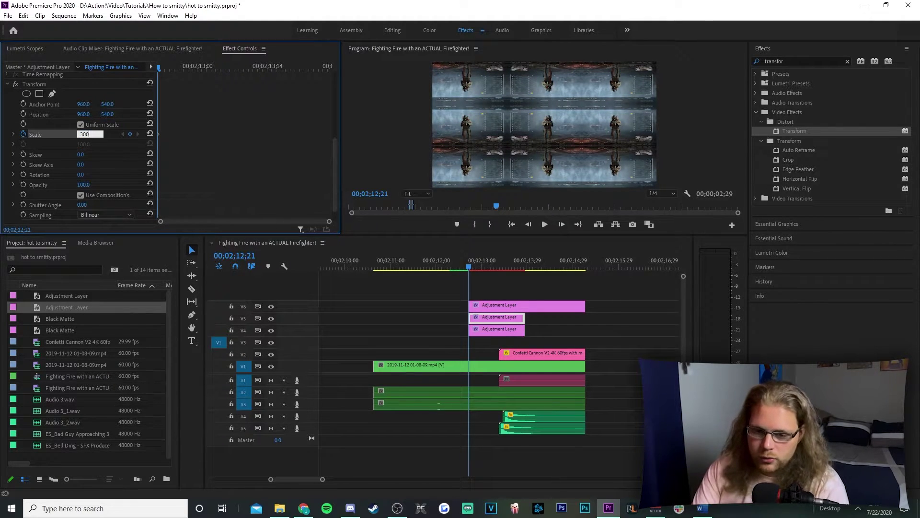
{"action": "key", "text": "Return"}
{"action": "left_click", "coordinate": [169, 71]}
{"action": "left_click_drag", "start_coordinate": [169, 71], "coordinate": [331, 89]}
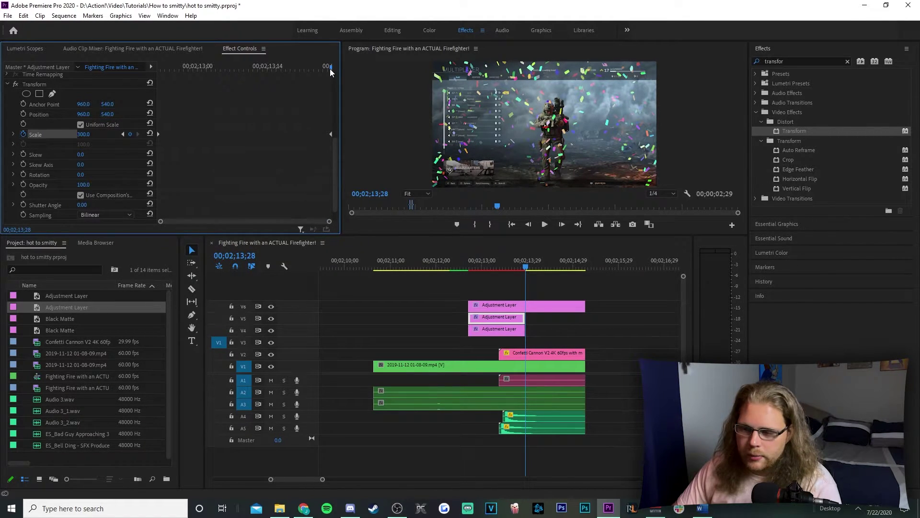
- Add a Transform Scale keyframe of 250 at 00;02;13;11 on the V5 adjustment layer
{"action": "left_click_drag", "start_coordinate": [330, 68], "coordinate": [262, 76]}
{"action": "left_click_drag", "start_coordinate": [504, 266], "coordinate": [493, 266]}
{"action": "left_click_drag", "start_coordinate": [500, 111], "coordinate": [513, 115]}
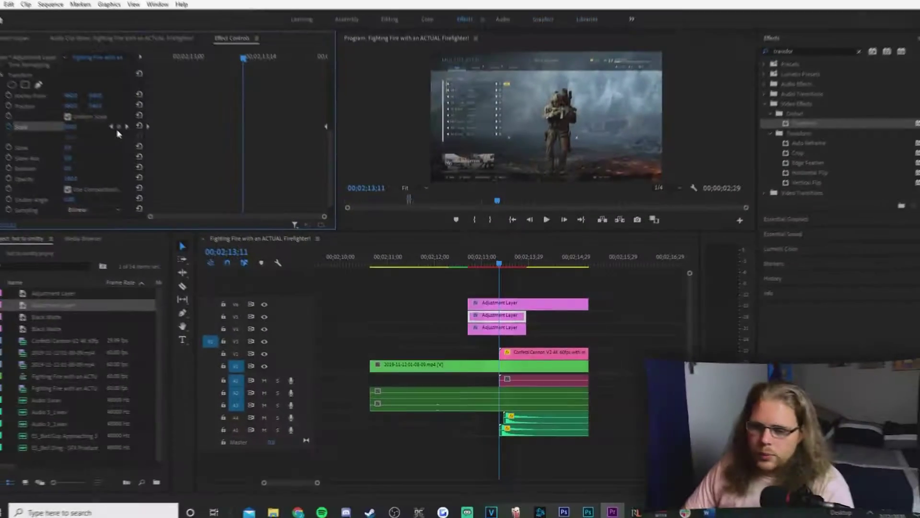
{"action": "left_click", "coordinate": [86, 135]}
{"action": "type", "text": "250"}
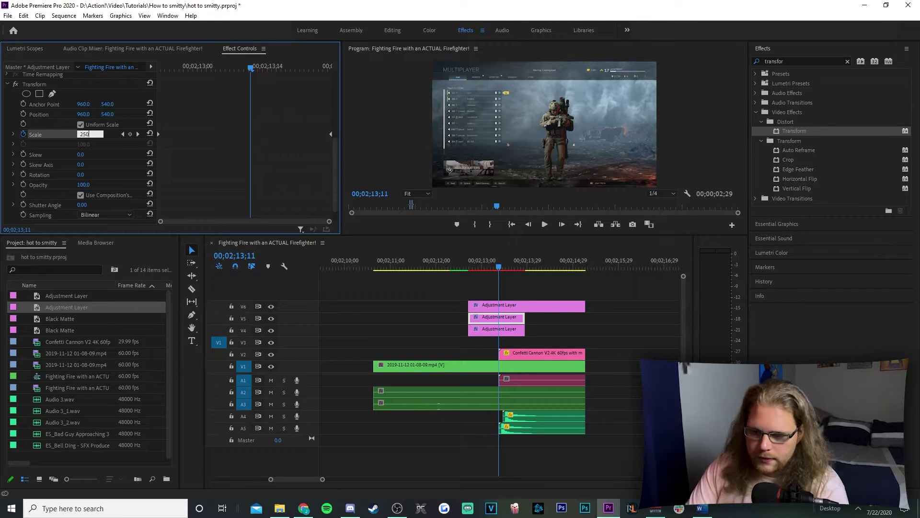
{"action": "key", "text": "Return"}
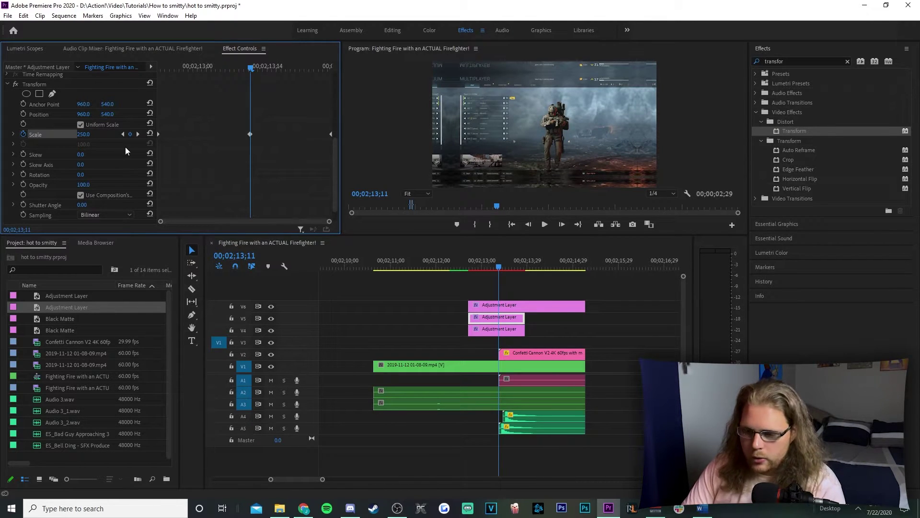
- Add a Scale keyframe of 400 one frame earlier, at 00;02;13;10
{"action": "key", "text": "Left"}
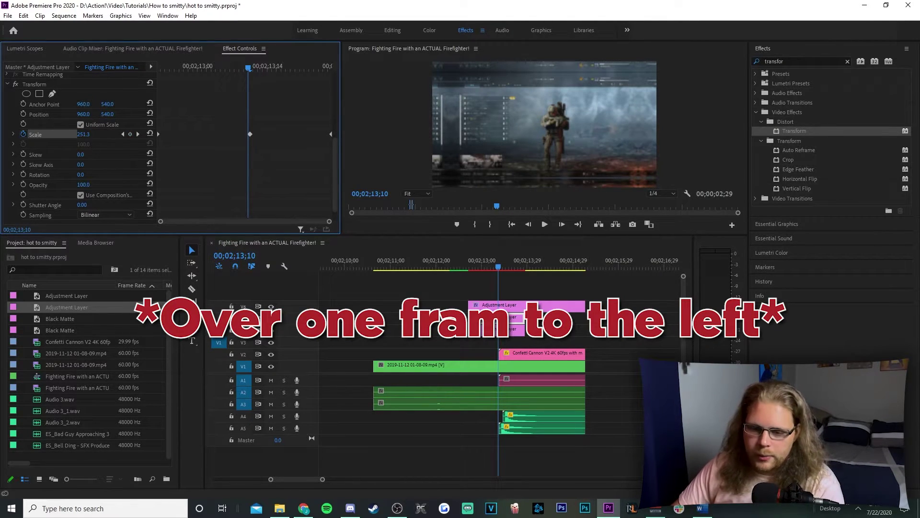
{"action": "left_click", "coordinate": [84, 134]}
{"action": "type", "text": "40"}
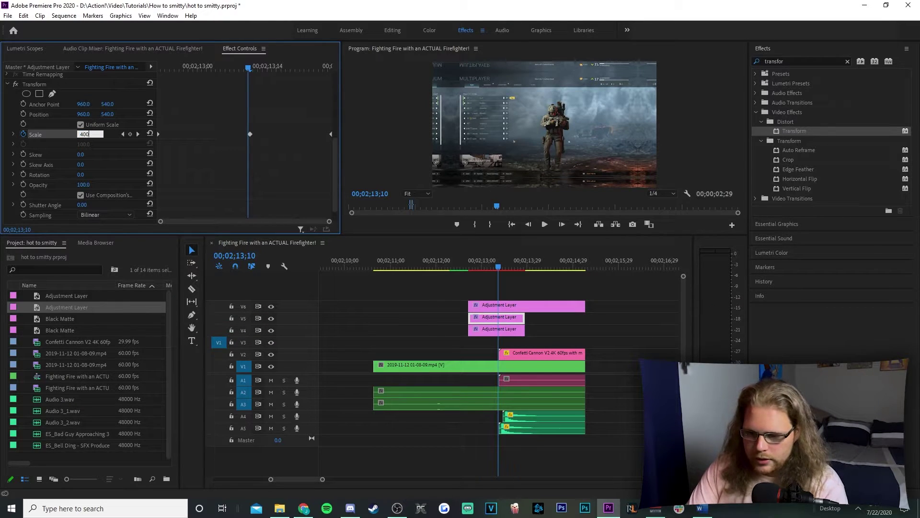
{"action": "type", "text": "0"}
{"action": "key", "text": "Return"}
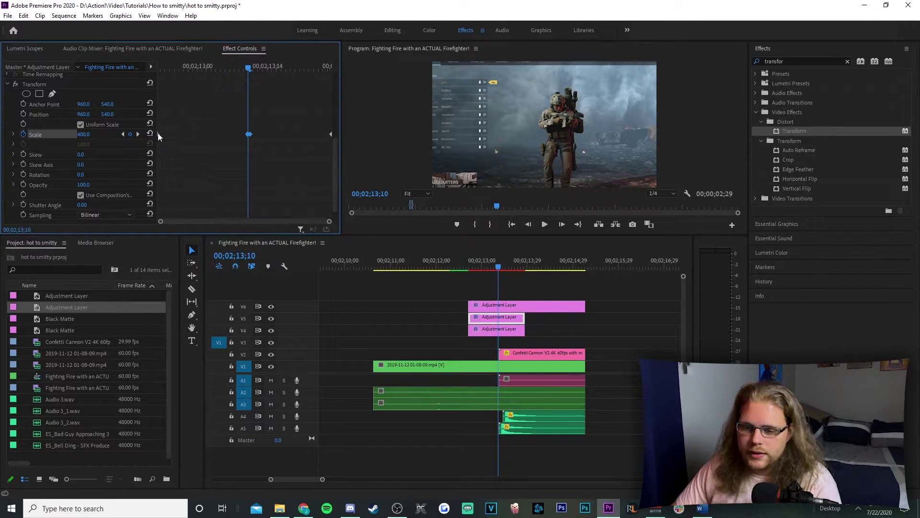
- Convert all the Scale keyframes to Bezier interpolation and expand Scale's value and velocity graphs
{"action": "right_click", "coordinate": [331, 134]}
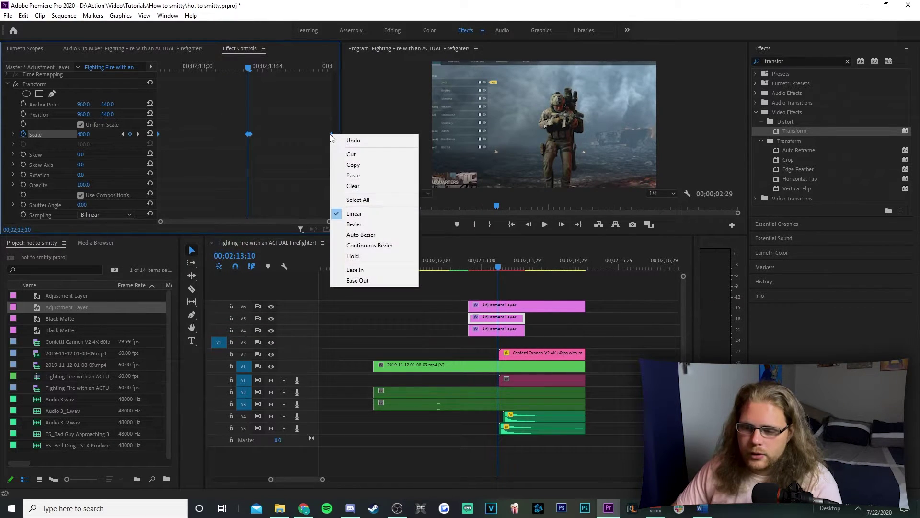
{"action": "left_click", "coordinate": [371, 224]}
{"action": "left_click", "coordinate": [30, 155]}
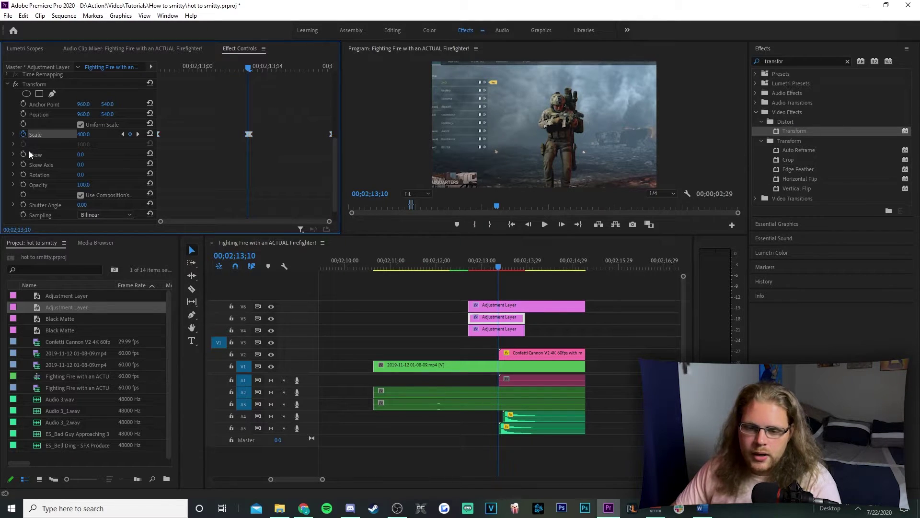
{"action": "left_click", "coordinate": [13, 135]}
{"action": "scroll", "coordinate": [252, 105], "scroll_direction": "up", "scroll_amount": 1}
{"action": "key", "text": "Up"}
- Shape the Scale curve by lengthening the first keyframe's handle and adjusting the handles around the two middle keyframes
{"action": "left_click", "coordinate": [160, 152]}
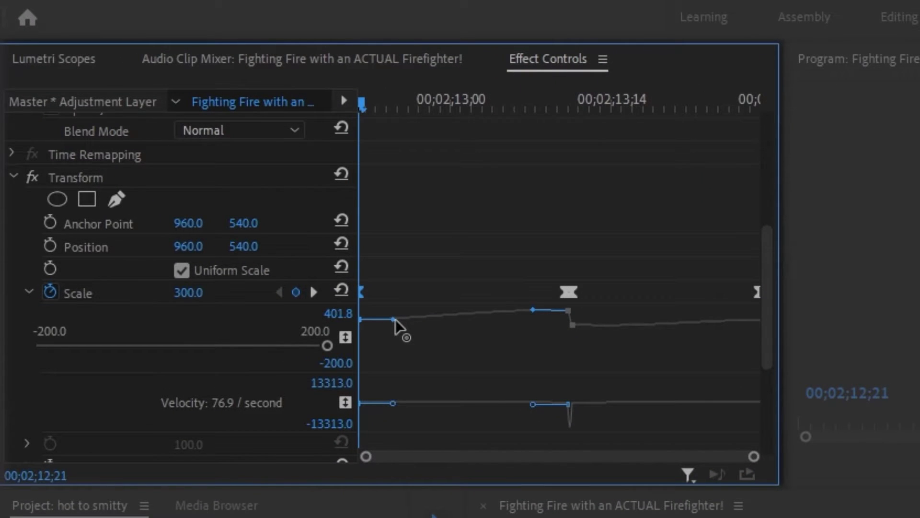
{"action": "left_click_drag", "start_coordinate": [393, 319], "coordinate": [488, 315]}
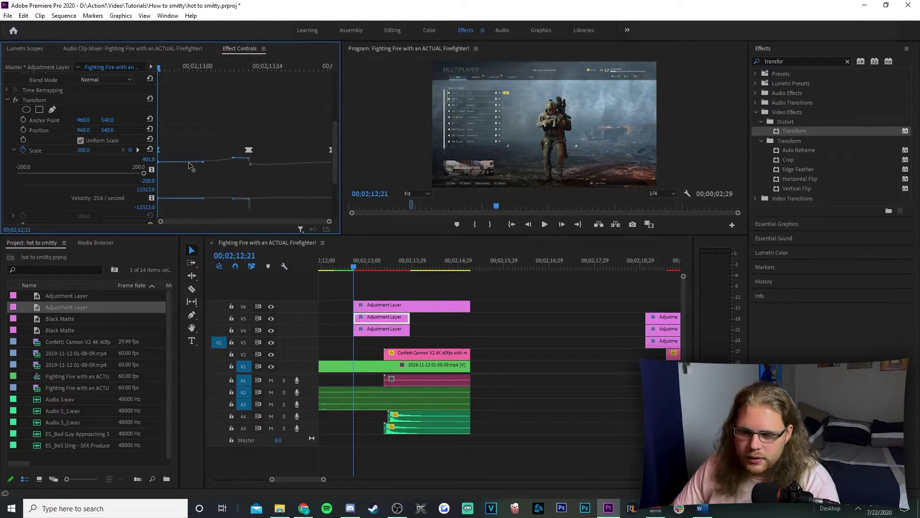
{"action": "left_click_drag", "start_coordinate": [233, 158], "coordinate": [238, 160]}
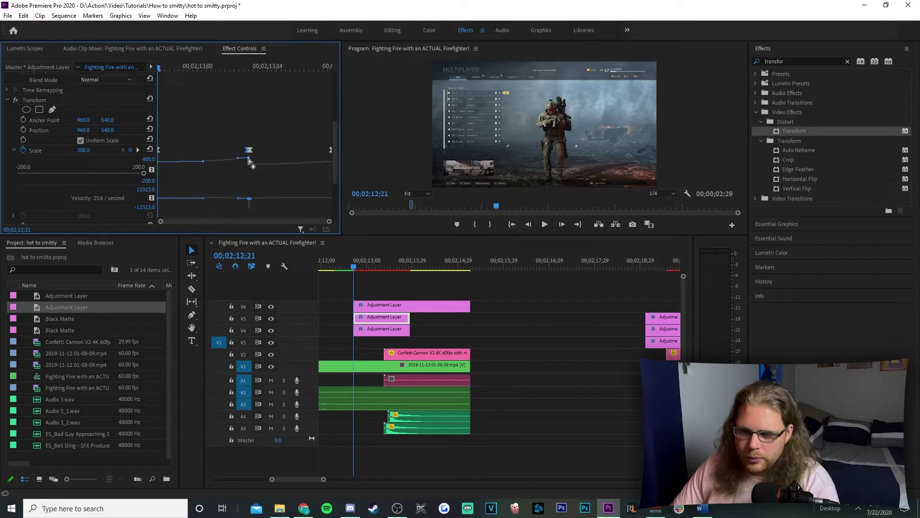
{"action": "mouse_move", "coordinate": [260, 163]}
{"action": "left_mouse_down"}
{"action": "mouse_move", "coordinate": [268, 169]}
{"action": "mouse_move", "coordinate": [258, 166]}
{"action": "left_mouse_up"}
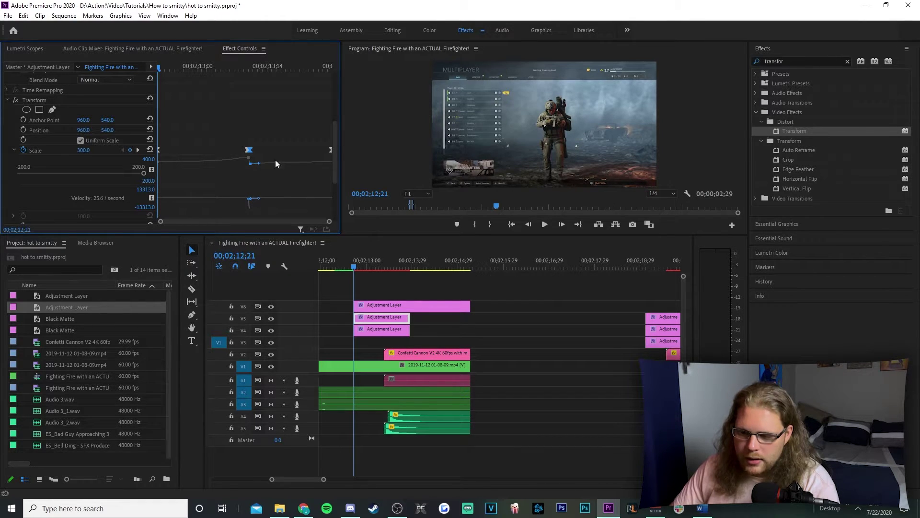
{"action": "mouse_move", "coordinate": [331, 152]}
{"action": "left_mouse_down"}
{"action": "mouse_move", "coordinate": [280, 164]}
{"action": "mouse_move", "coordinate": [331, 151]}
{"action": "left_mouse_up"}
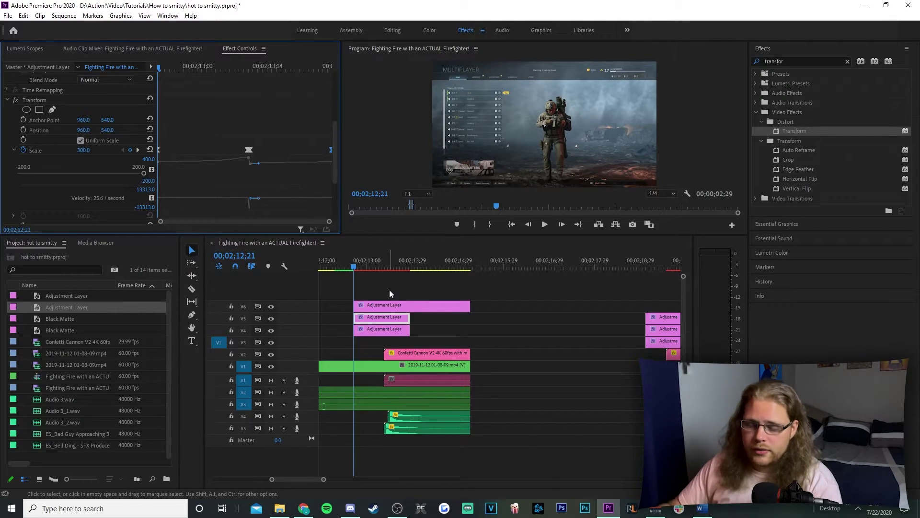
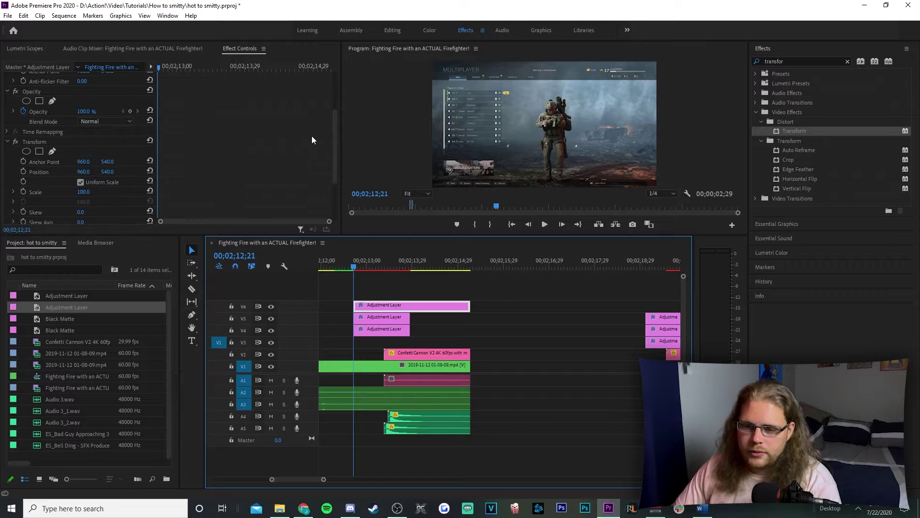
- On the V6 adjustment layer, enable Transform Rotation and Position keyframing, and move the Position keyframe to where the confetti clip starts
{"action": "left_click", "coordinate": [23, 194]}
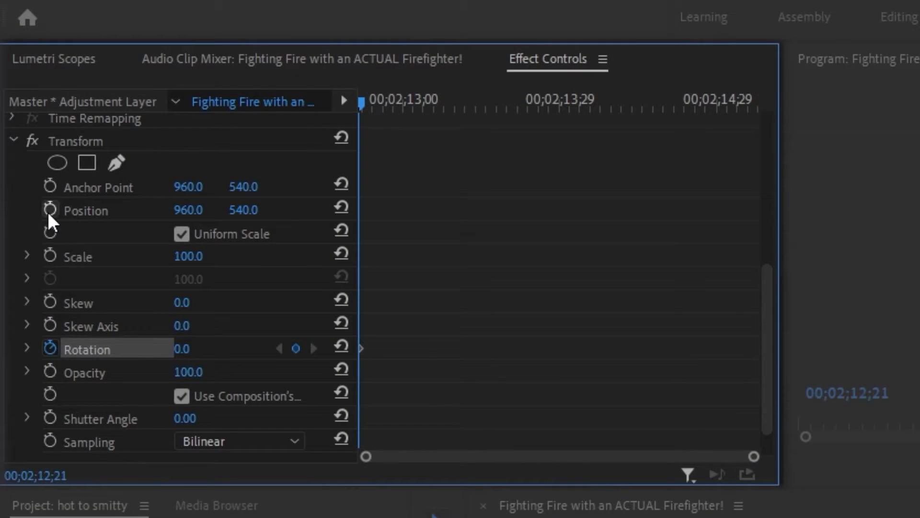
{"action": "left_click", "coordinate": [50, 210]}
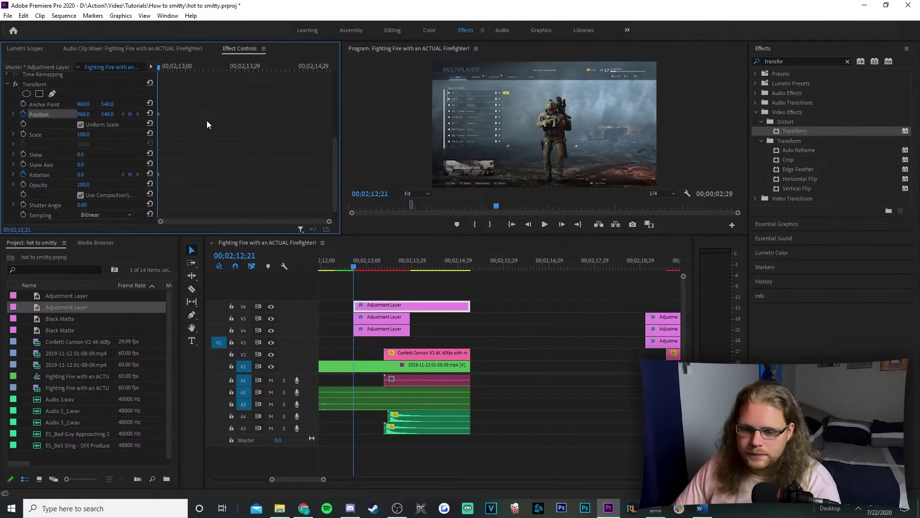
{"action": "left_click_drag", "start_coordinate": [159, 113], "coordinate": [202, 116]}
{"action": "scroll", "coordinate": [247, 116], "scroll_direction": "down", "scroll_amount": 1}
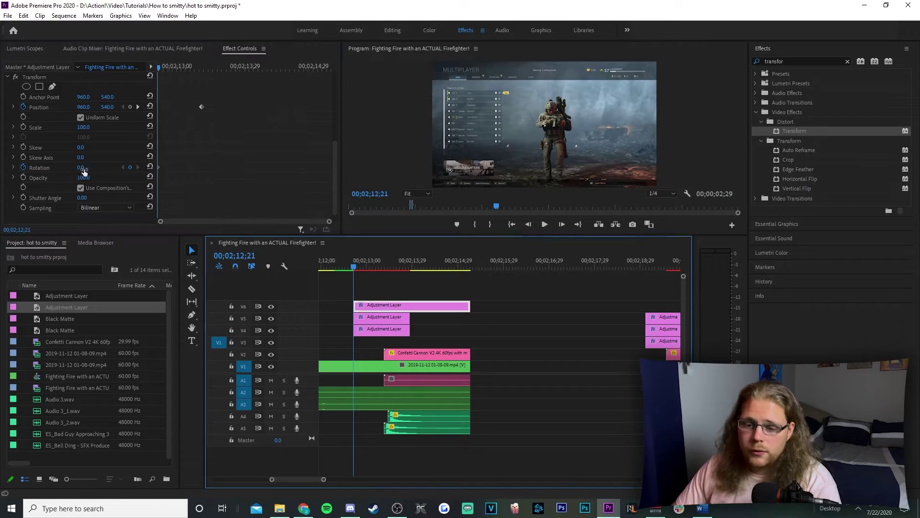
- Keyframe the V6 Transform Rotation at 0.5° at the clip's start and -0.5° at 00;02;12;29
{"action": "left_click", "coordinate": [88, 166]}
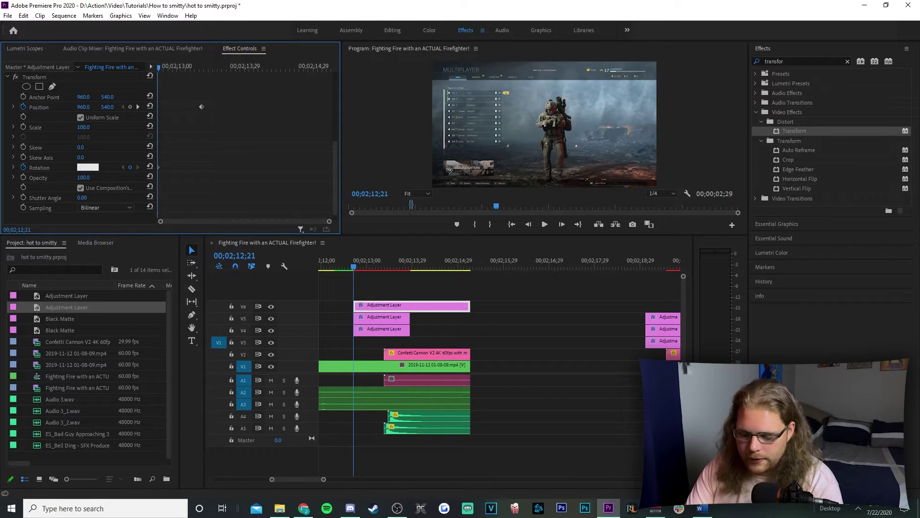
{"action": "type", "text": "0.5"}
{"action": "key", "text": "Return"}
{"action": "left_click_drag", "start_coordinate": [159, 66], "coordinate": [177, 68]}
{"action": "left_click", "coordinate": [90, 166]}
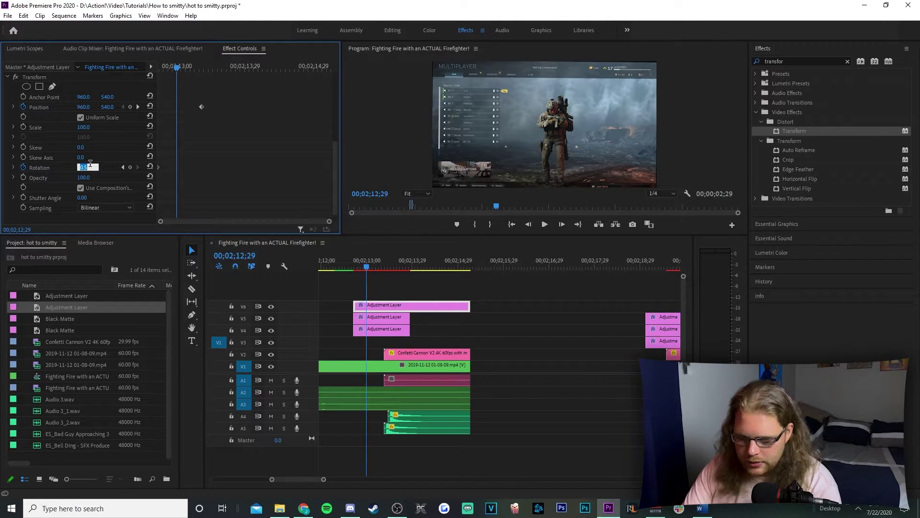
{"action": "type", "text": "-0"}
{"action": "type", "text": ".5"}
{"action": "key", "text": "Return"}
- Add a Rotation keyframe of 0.3° at 00;02;13;08
{"action": "left_click_drag", "start_coordinate": [178, 68], "coordinate": [196, 68]}
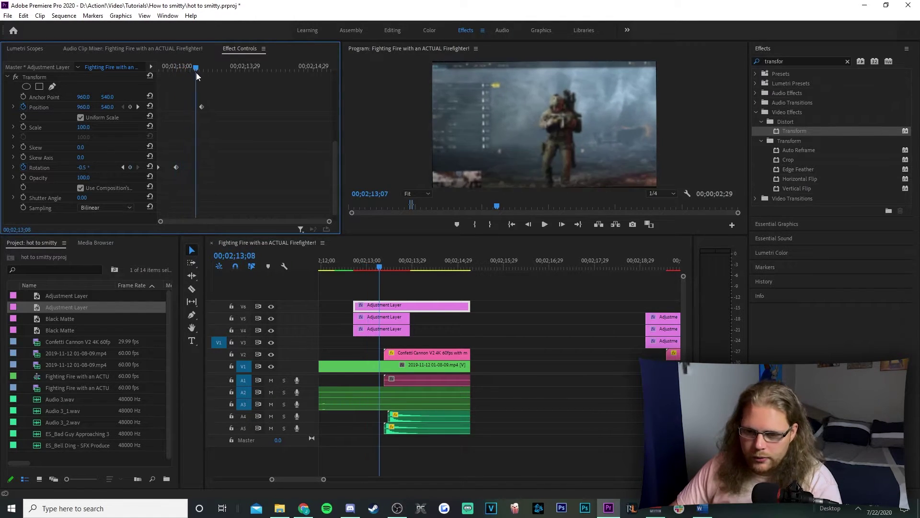
{"action": "left_click", "coordinate": [89, 166]}
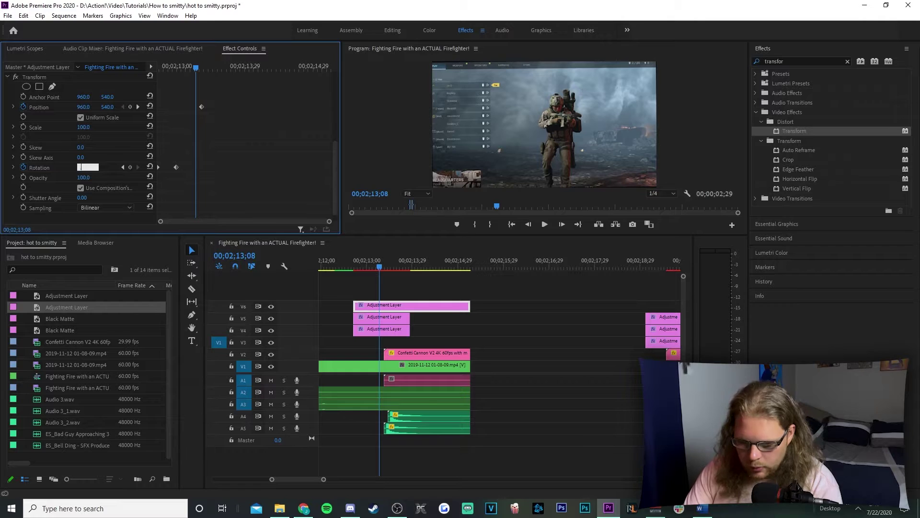
{"action": "type", "text": "0.3"}
{"action": "key", "text": "Return"}
- Add V6 Transform Rotation keyframes of -0.3° at 00;02;13;16 and 0° at 00;02;13;24
{"action": "left_click", "coordinate": [214, 69]}
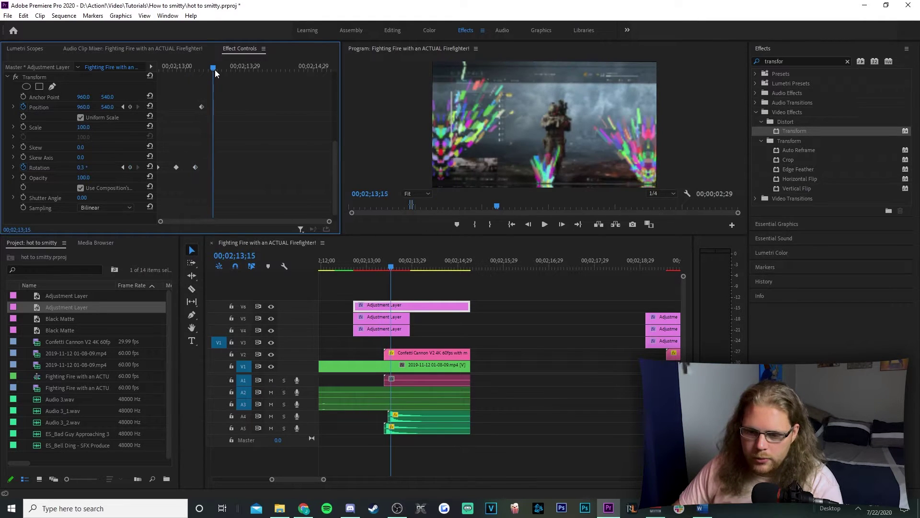
{"action": "left_click", "coordinate": [87, 166]}
{"action": "type", "text": "-"}
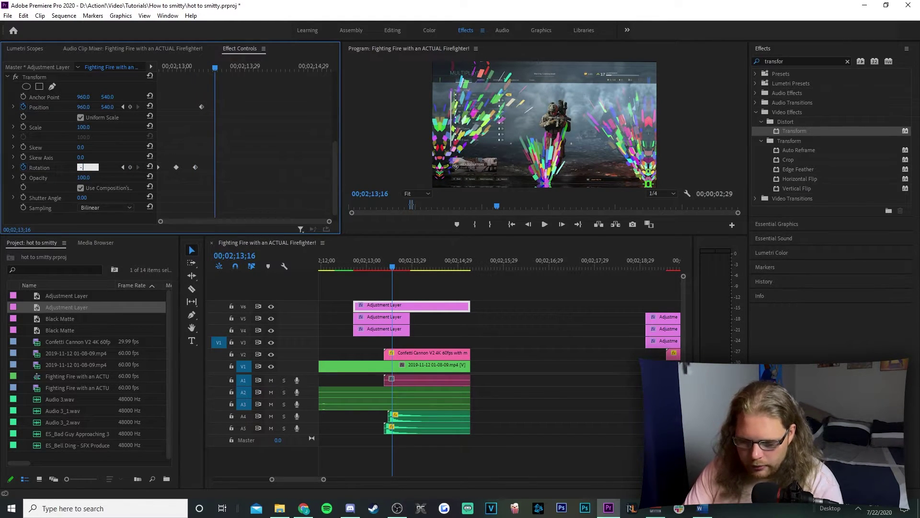
{"action": "type", "text": "0.3"}
{"action": "key", "text": "Return"}
{"action": "left_click", "coordinate": [233, 67]}
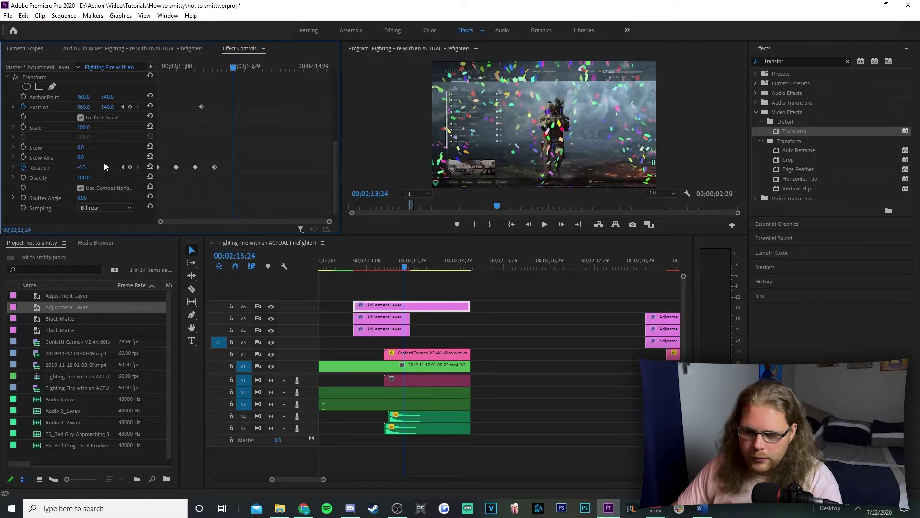
{"action": "left_click", "coordinate": [88, 167]}
{"action": "key", "text": "Return"}
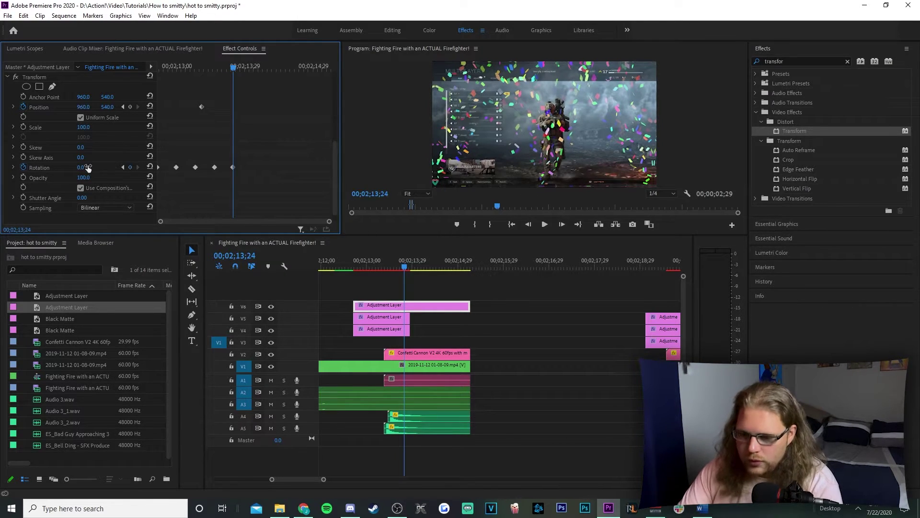
- Set Position X to 965 on the existing Position keyframe, and add a Position X keyframe of 955 at 00;02;13;17
{"action": "left_click", "coordinate": [123, 108]}
{"action": "key", "text": "Tab"}
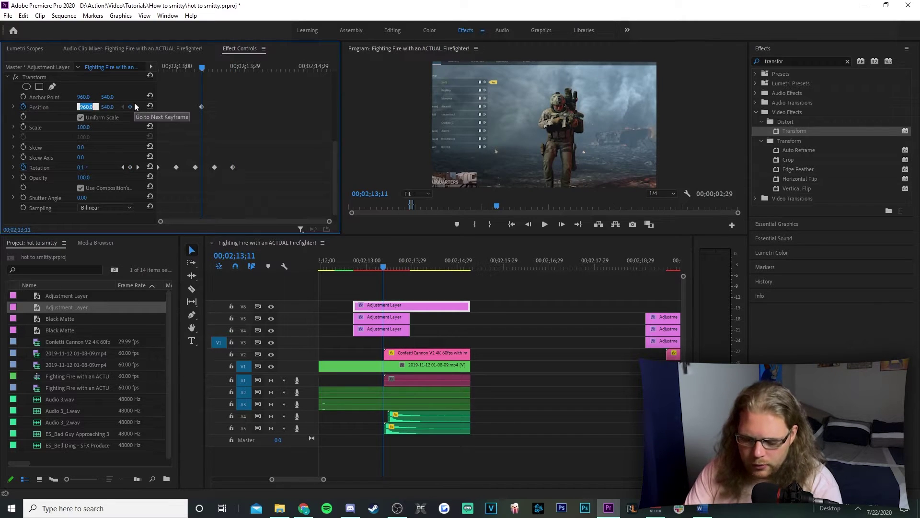
{"action": "type", "text": "965"}
{"action": "key", "text": "Return"}
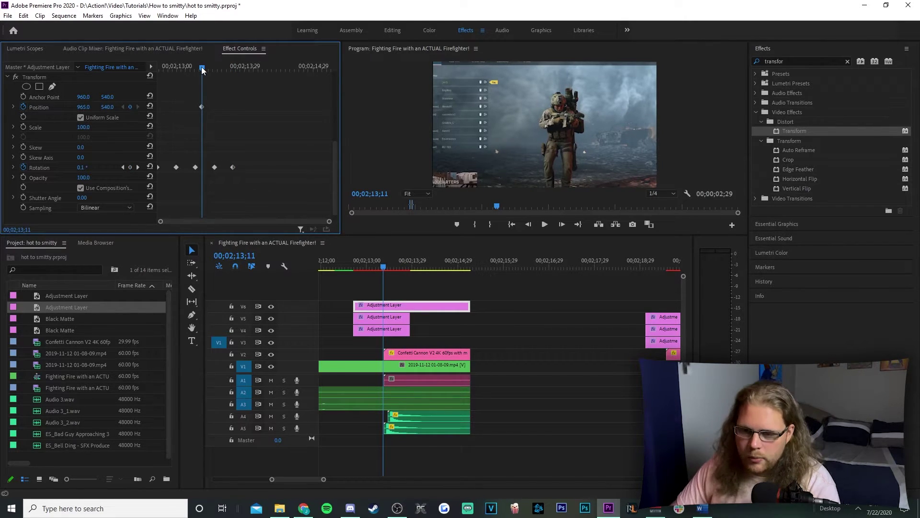
{"action": "left_click_drag", "start_coordinate": [202, 68], "coordinate": [217, 68]}
{"action": "left_click", "coordinate": [96, 107]}
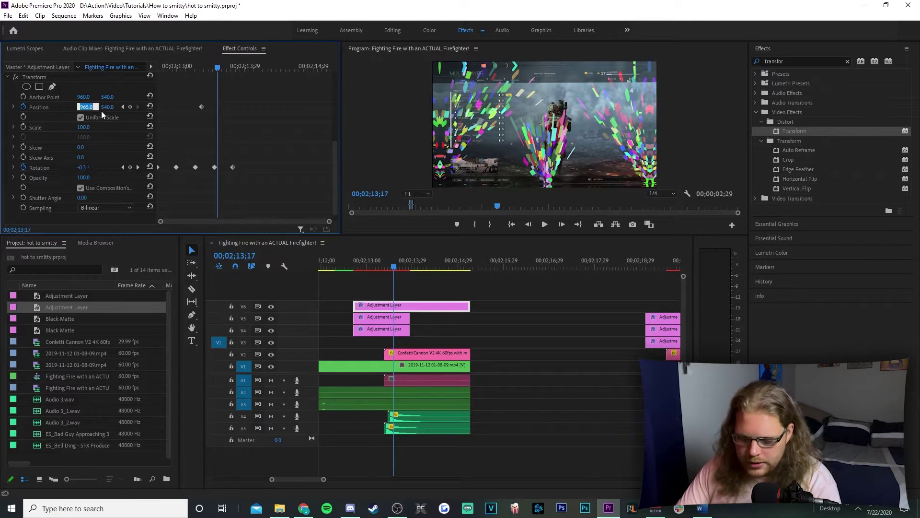
{"action": "type", "text": "955"}
{"action": "key", "text": "Return"}
- Add Position X keyframes of 963 at 00;02;13;23 and 957 at 00;02;14;01
{"action": "left_click", "coordinate": [231, 70]}
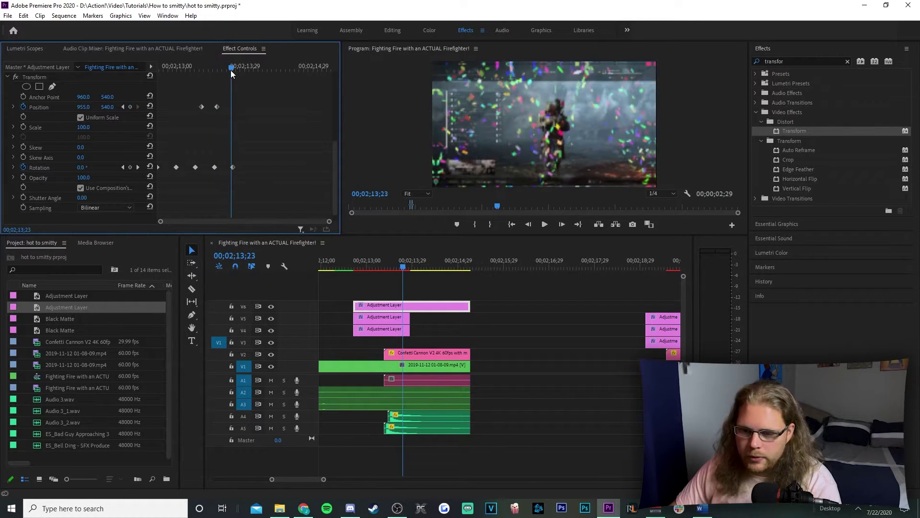
{"action": "left_click", "coordinate": [95, 107]}
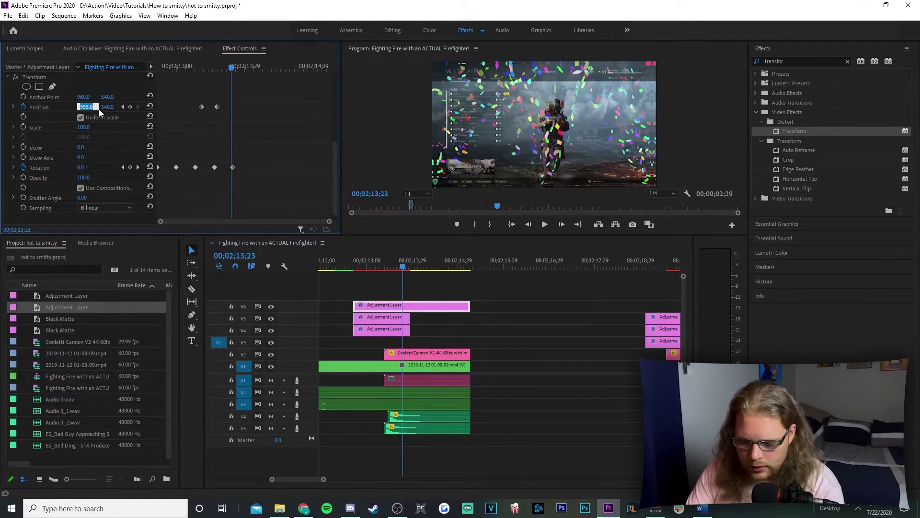
{"action": "key", "text": "Return"}
{"action": "left_click_drag", "start_coordinate": [252, 70], "coordinate": [249, 72]}
{"action": "left_click", "coordinate": [87, 107]}
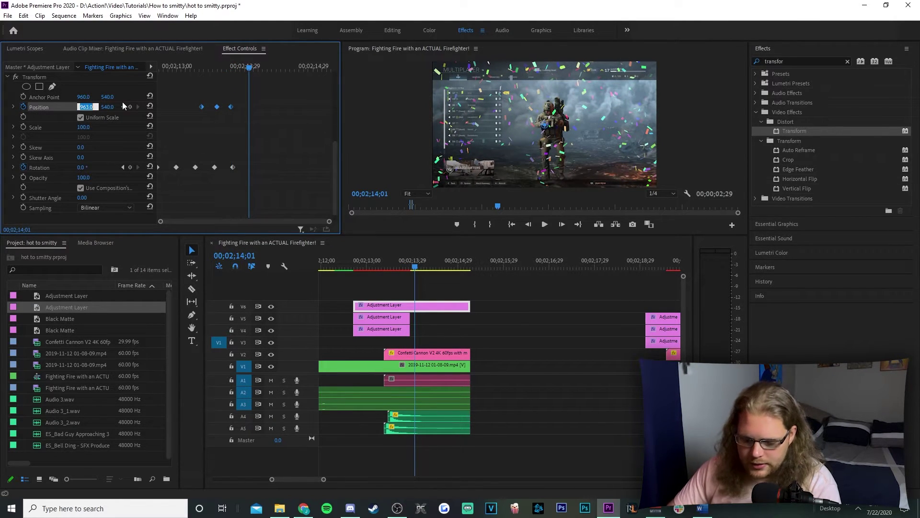
{"action": "type", "text": "957"}
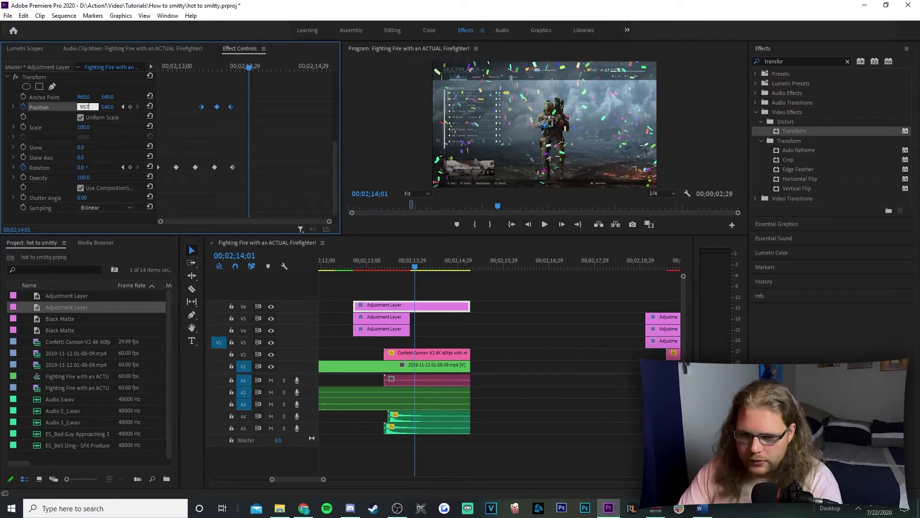
{"action": "key", "text": "Return"}
- Add a final Position X keyframe of 960 at 00;02;14;09
{"action": "left_click_drag", "start_coordinate": [250, 71], "coordinate": [266, 70]}
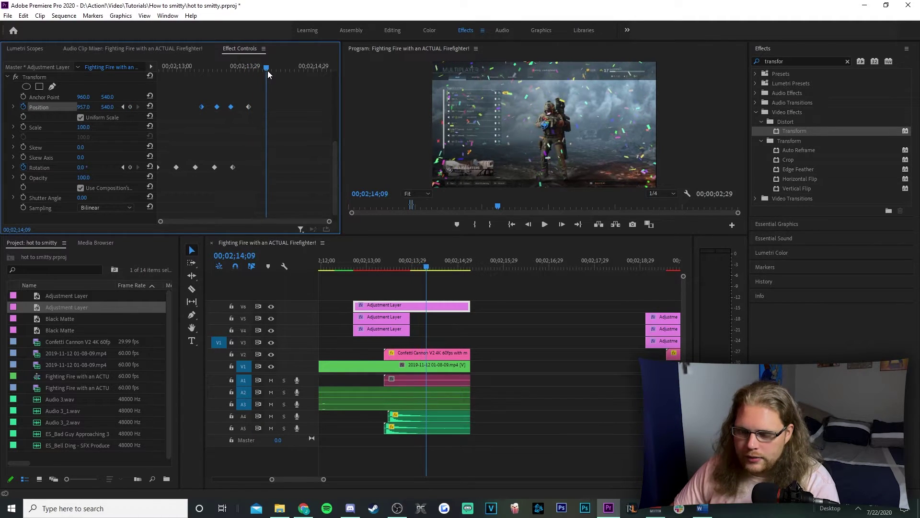
{"action": "left_click", "coordinate": [86, 107]}
{"action": "type", "text": "9"}
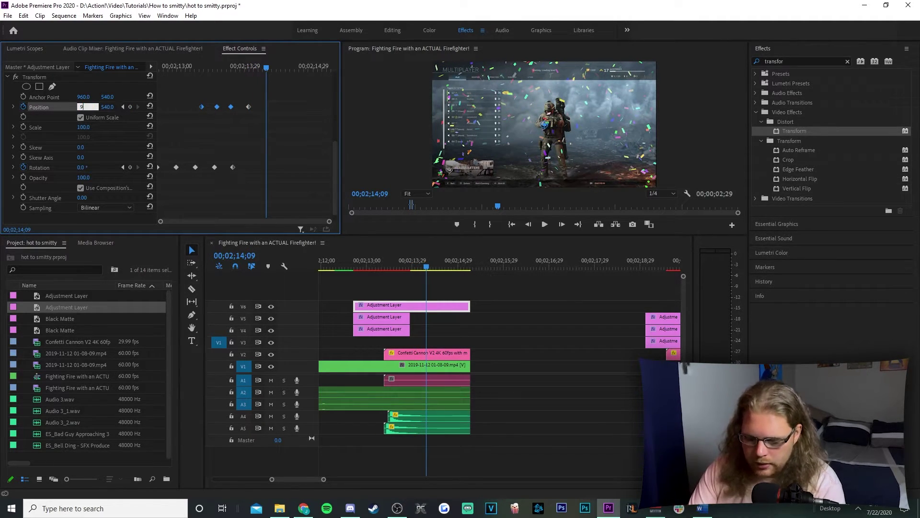
{"action": "type", "text": "60"}
{"action": "key", "text": "Return"}
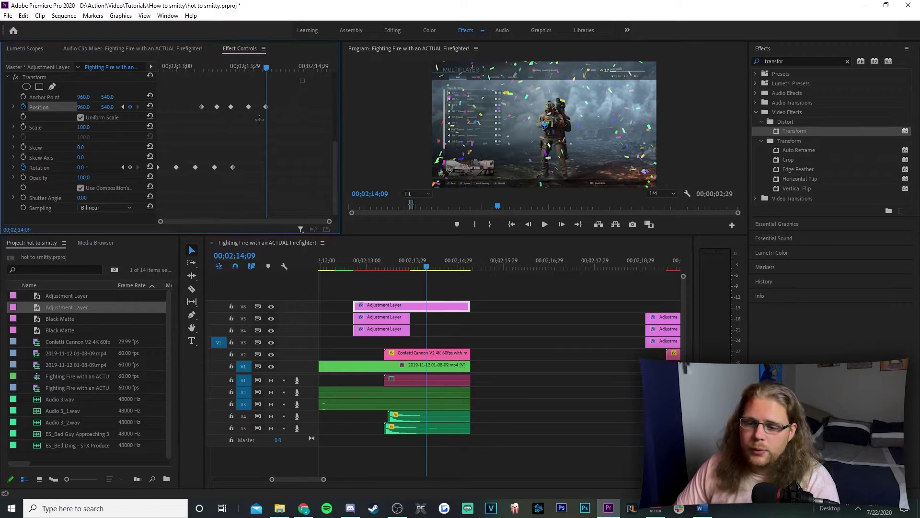
- Set the temporal interpolation of all Position and Rotation keyframes to Bezier
{"action": "left_click_drag", "start_coordinate": [298, 85], "coordinate": [234, 152]}
{"action": "right_click", "coordinate": [233, 166]}
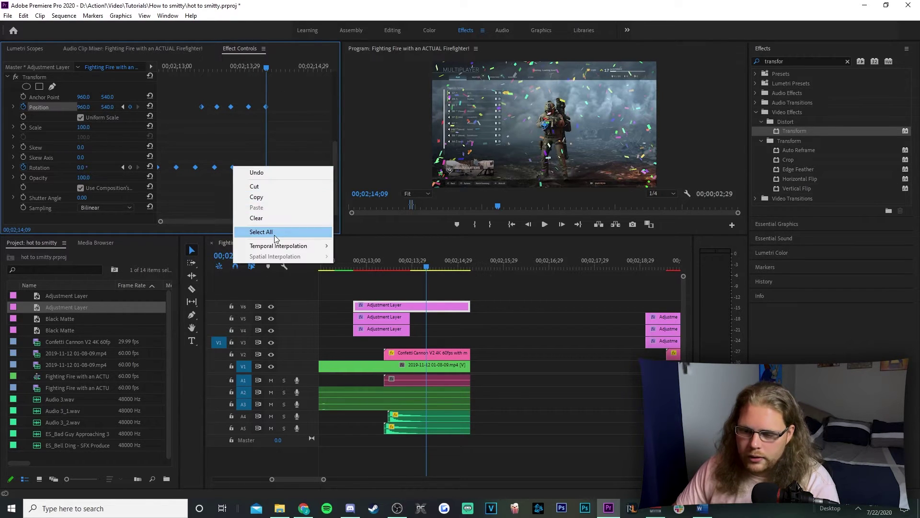
{"action": "mouse_move", "coordinate": [278, 245]}
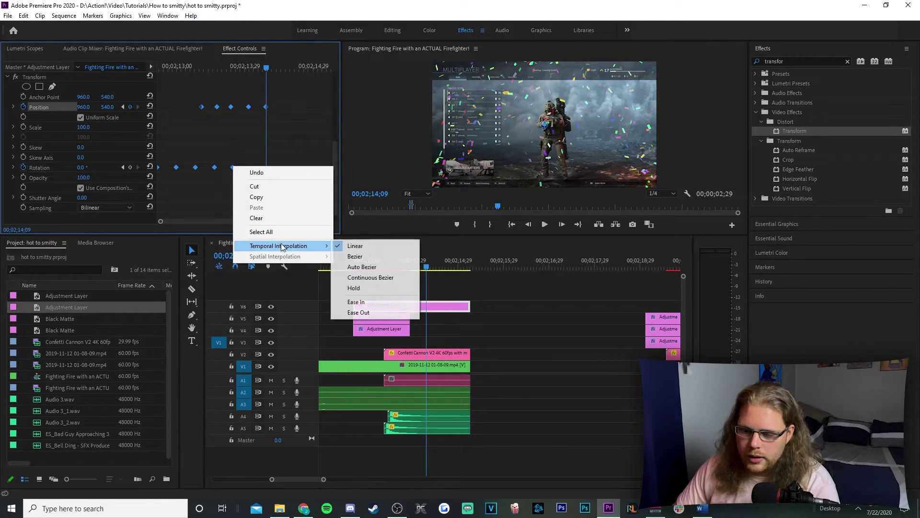
{"action": "left_click", "coordinate": [373, 260]}
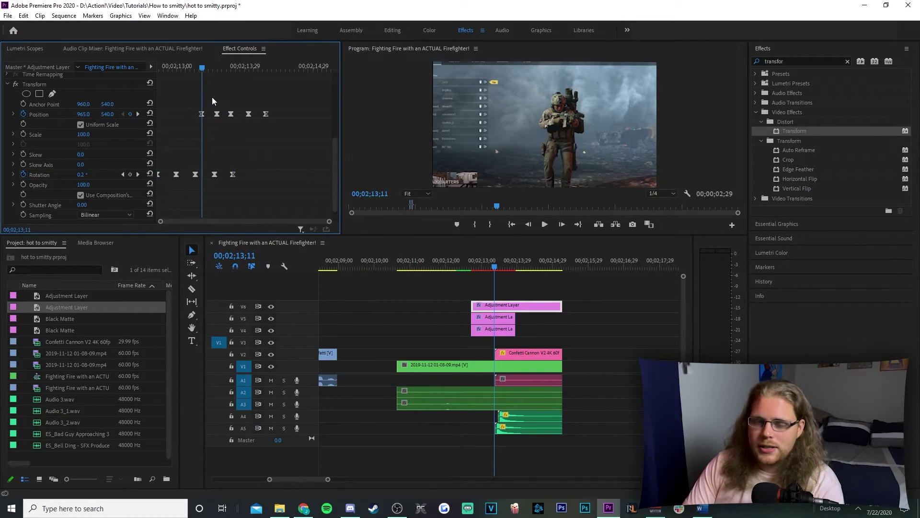
- Set Position X to 960 on the first Position keyframe at 00;02;13;10
{"action": "key", "text": "Left"}
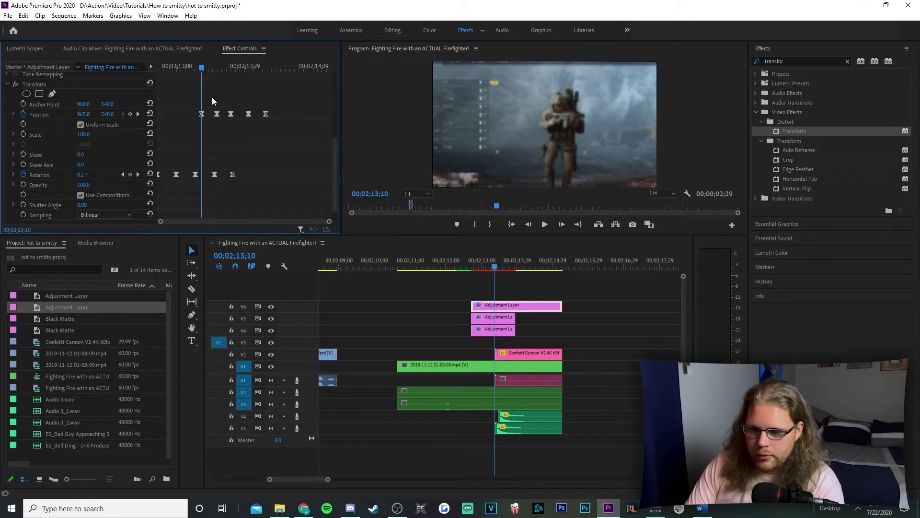
{"action": "left_click", "coordinate": [83, 114]}
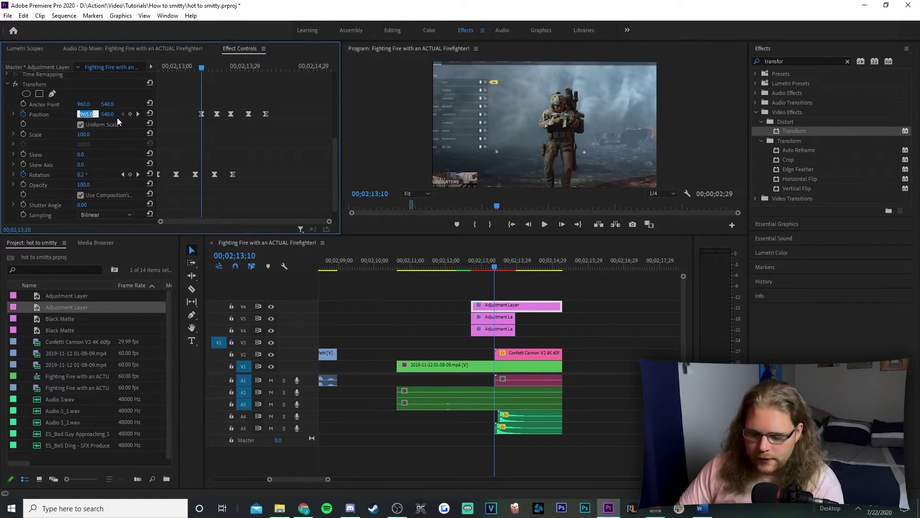
{"action": "type", "text": "960"}
- Retime the Position keyframes after the first so that the gaps between them widen toward the end of the shake
{"action": "left_click", "coordinate": [216, 114]}
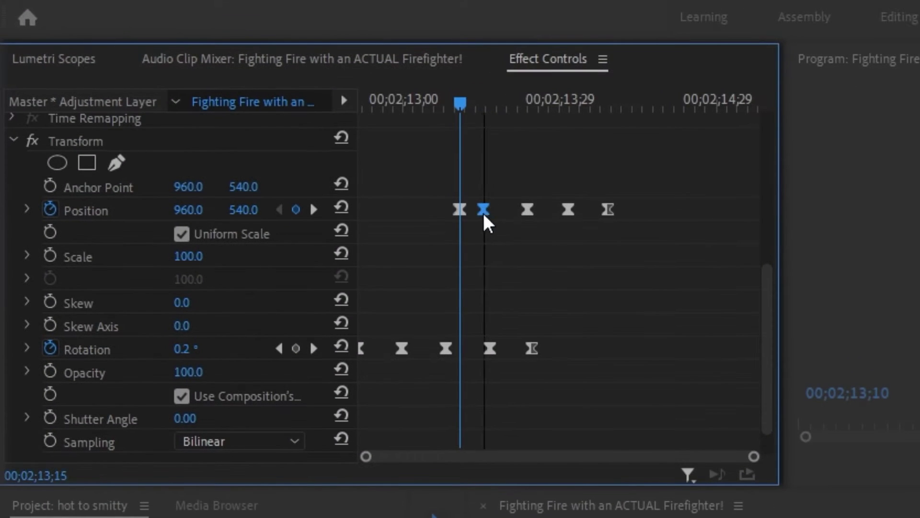
{"action": "left_click", "coordinate": [525, 210]}
{"action": "left_click_drag", "start_coordinate": [527, 213], "coordinate": [644, 210]}
{"action": "key", "text": "Left"}
{"action": "key", "text": "Left"}
{"action": "key", "text": "Left"}
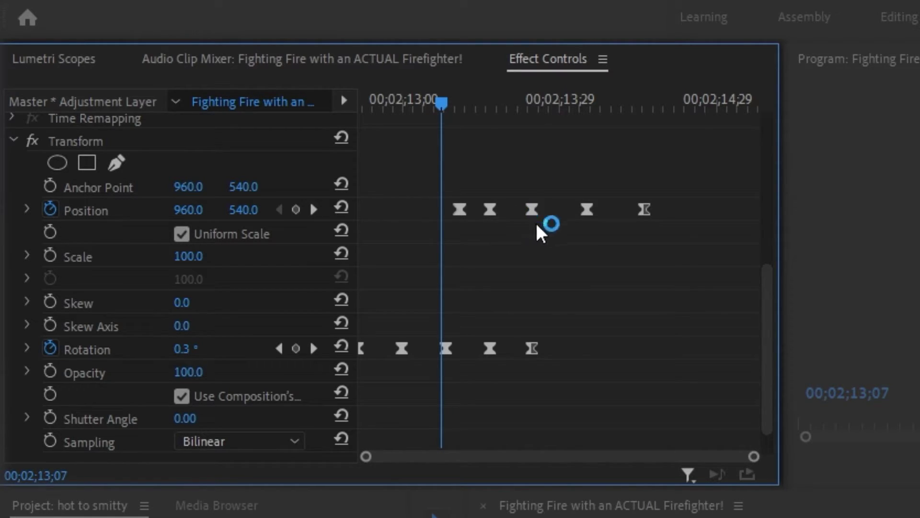
{"action": "left_click_drag", "start_coordinate": [652, 206], "coordinate": [667, 207]}
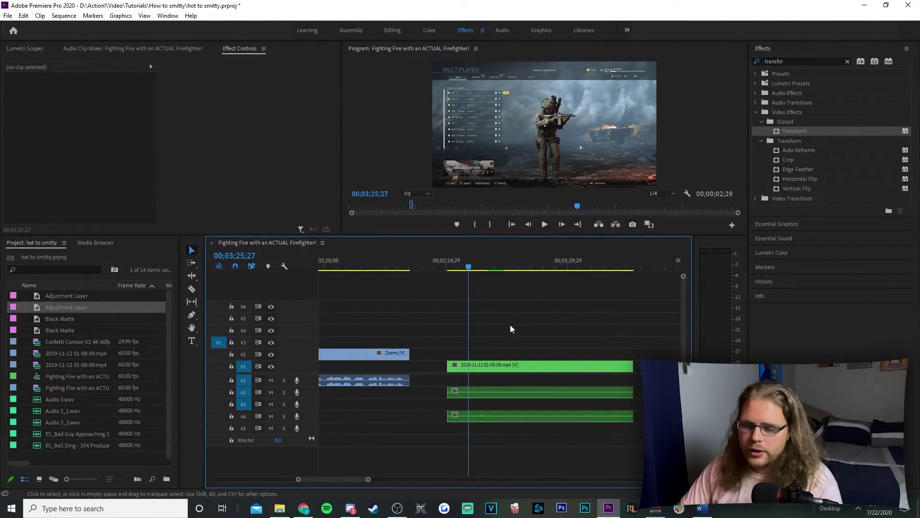
- Place an adjustment layer on V2 above the next gameplay clip and remove the part extending past the clip's end
{"action": "left_click_drag", "start_coordinate": [62, 307], "coordinate": [585, 353]}
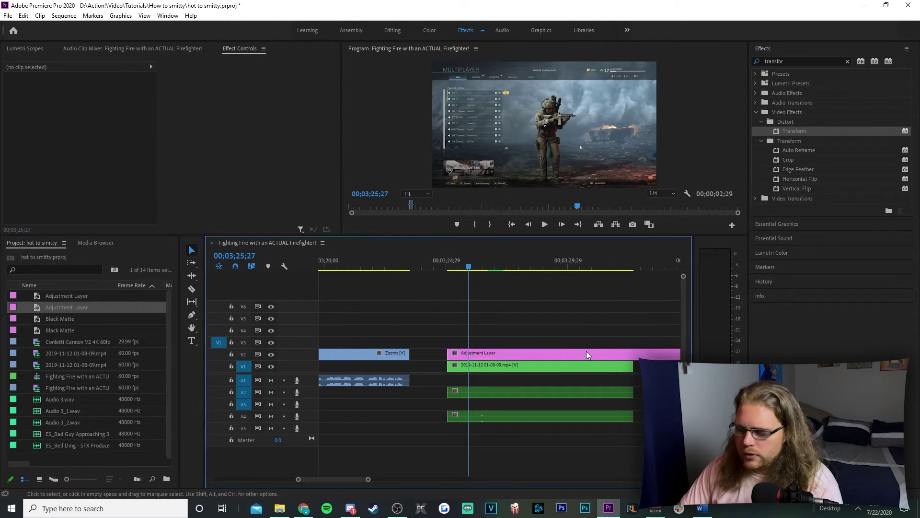
{"action": "right_click", "coordinate": [648, 358]}
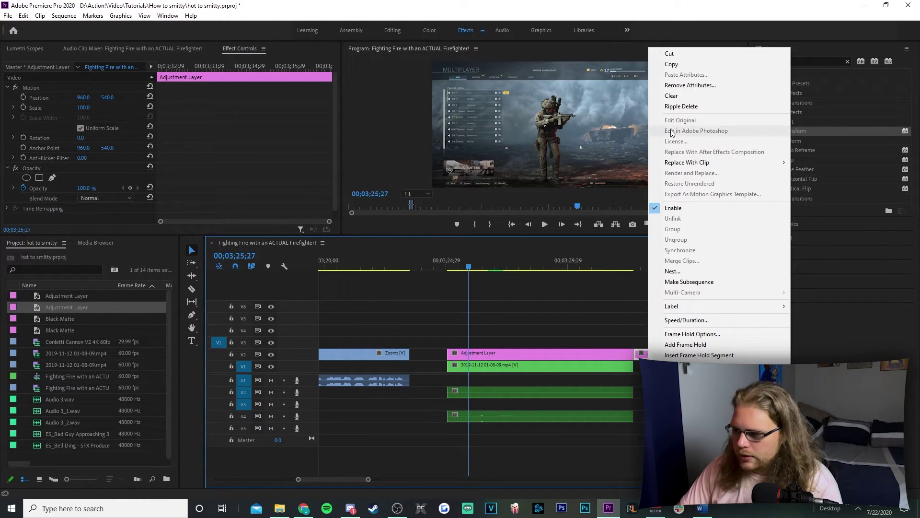
{"action": "left_click", "coordinate": [674, 96]}
- Find the Transform effect and apply it to the new V2 adjustment layer
{"action": "left_click", "coordinate": [786, 61]}
{"action": "key", "text": "BackSpace"}
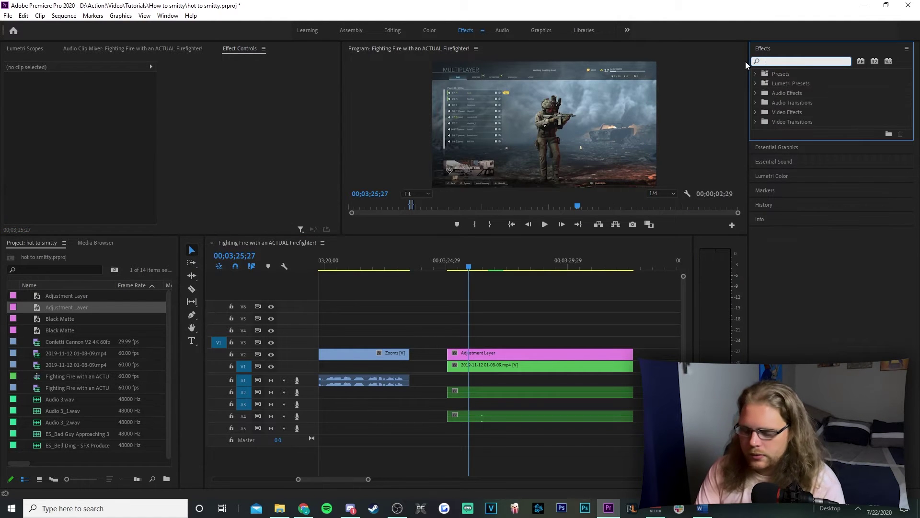
{"action": "type", "text": "trans"}
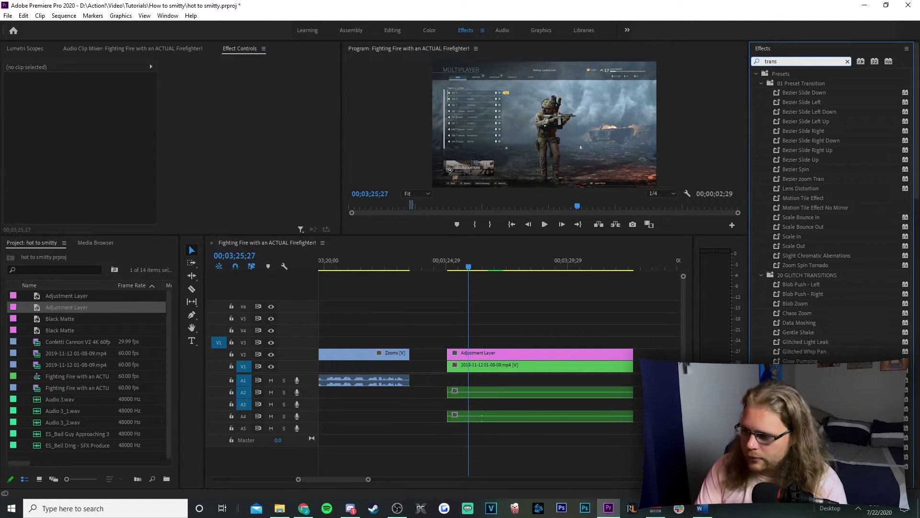
{"action": "type", "text": "fo"}
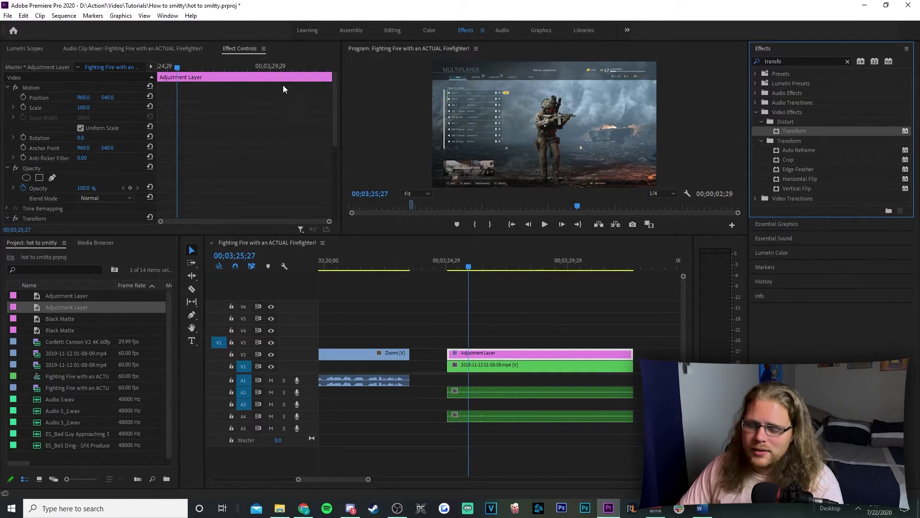
- Enable Transform Scale keyframing at 100 and add a keyframe of 200 directly after it at 00;03;26;09
{"action": "left_click_drag", "start_coordinate": [336, 98], "coordinate": [306, 152]}
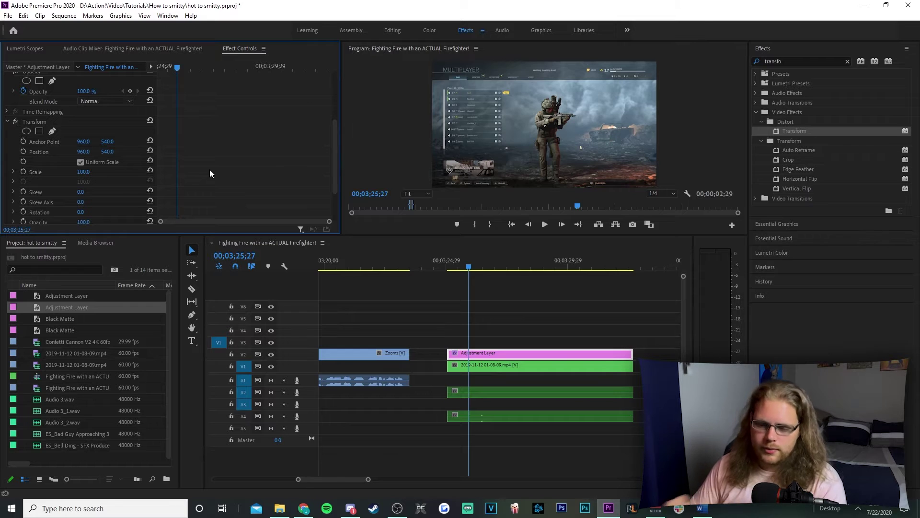
{"action": "key", "text": "space"}
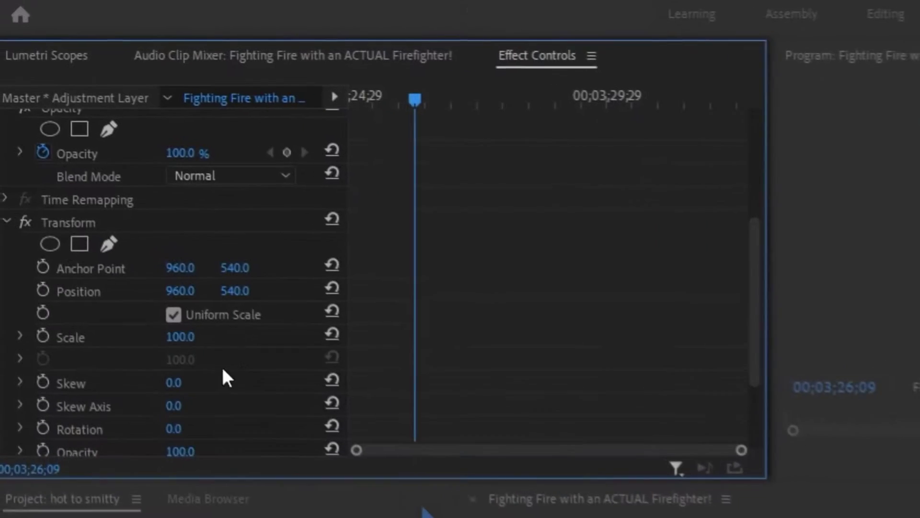
{"action": "left_click", "coordinate": [50, 341]}
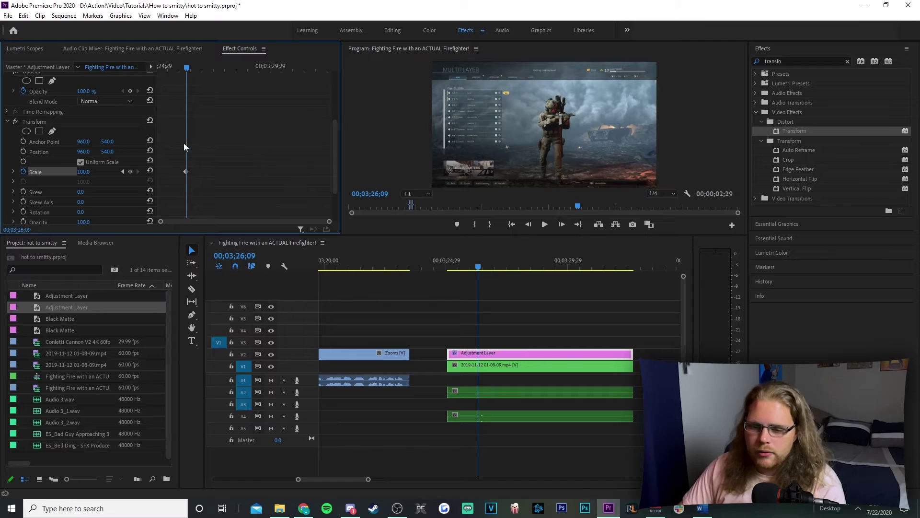
{"action": "left_click", "coordinate": [84, 172]}
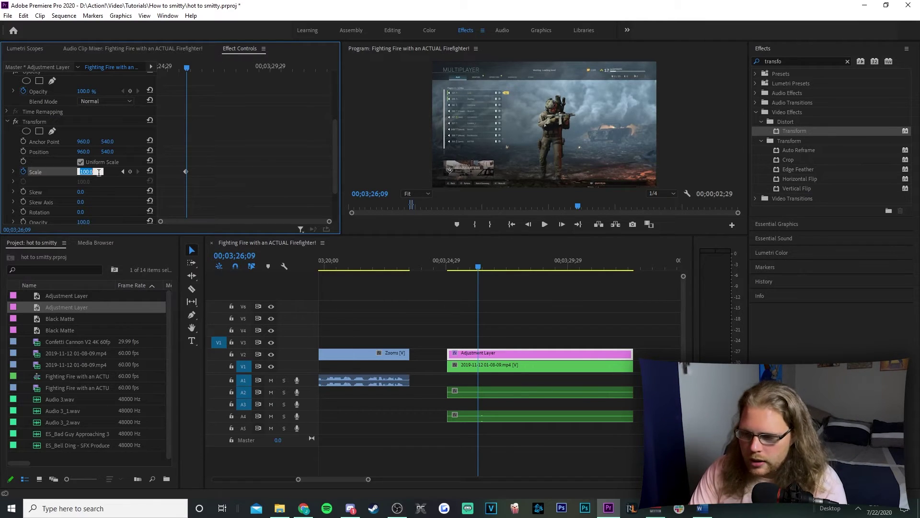
{"action": "type", "text": "200"}
{"action": "key", "text": "Return"}
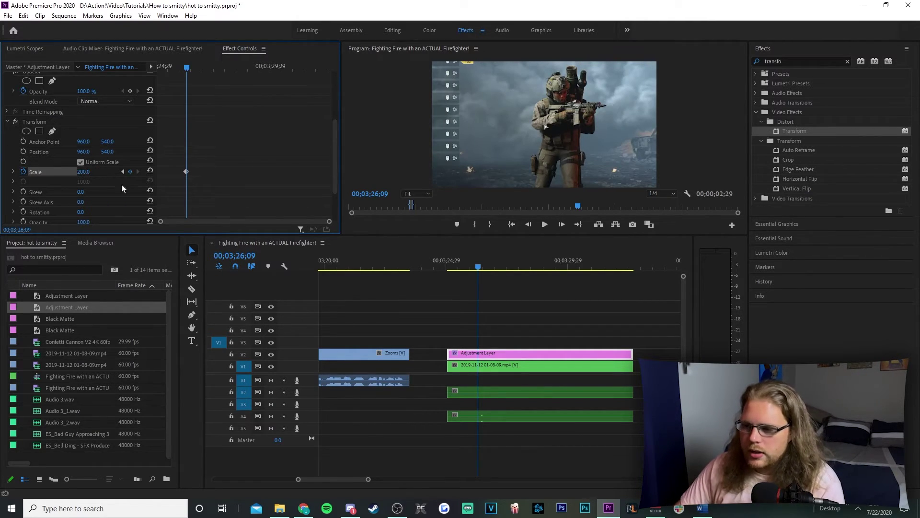
- Play back the sudden zoom from just before the Scale keyframes on the V2 adjustment layer
{"action": "left_click_drag", "start_coordinate": [185, 68], "coordinate": [183, 71]}
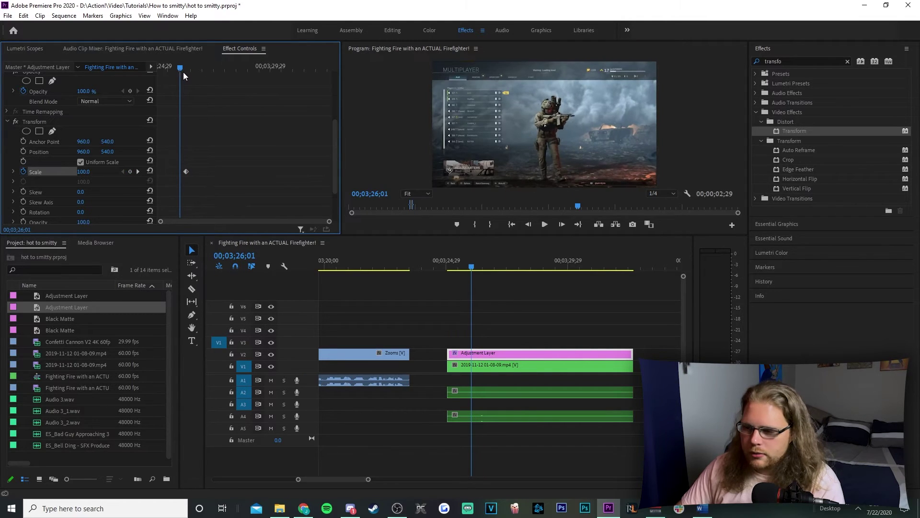
{"action": "key", "text": "space"}
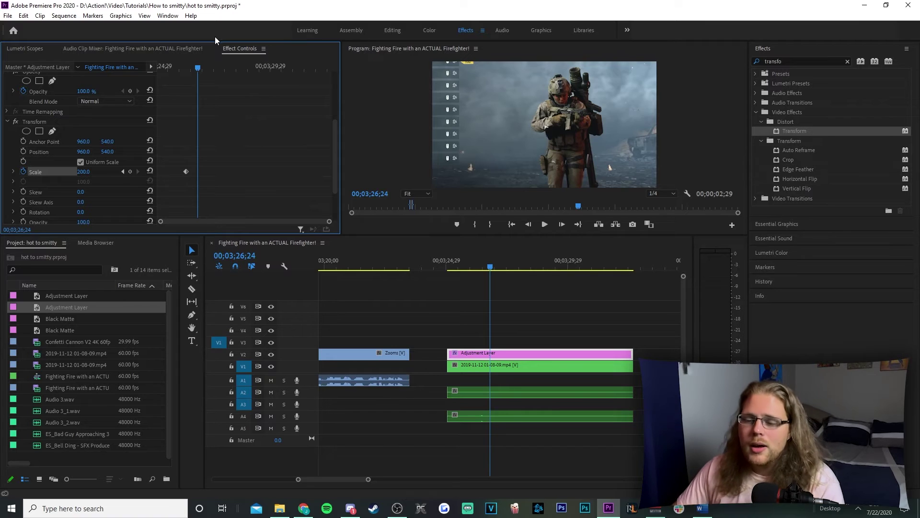
{"action": "left_click", "coordinate": [193, 68]}
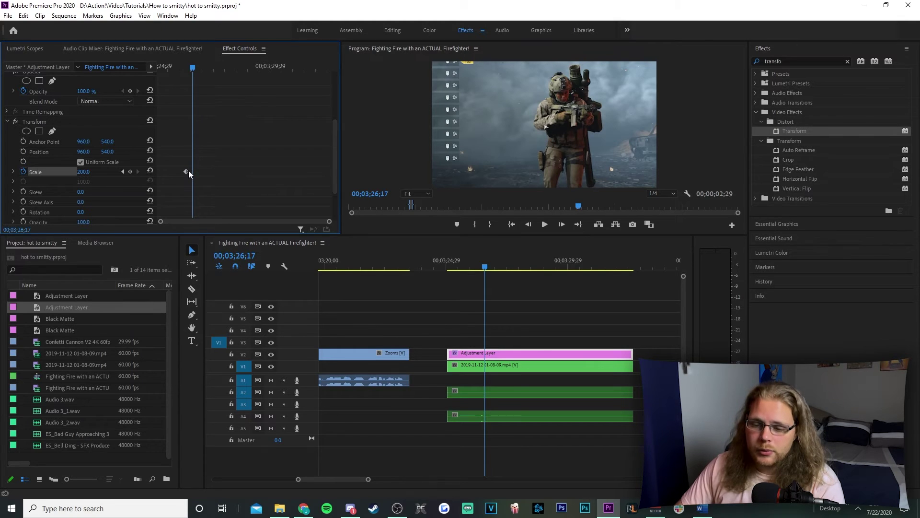
- Try a slower zoom by moving the 200 Scale keyframe farther from the 100 keyframe, and return it to its close spacing
{"action": "left_click_drag", "start_coordinate": [188, 171], "coordinate": [224, 171]}
{"action": "key", "text": "space"}
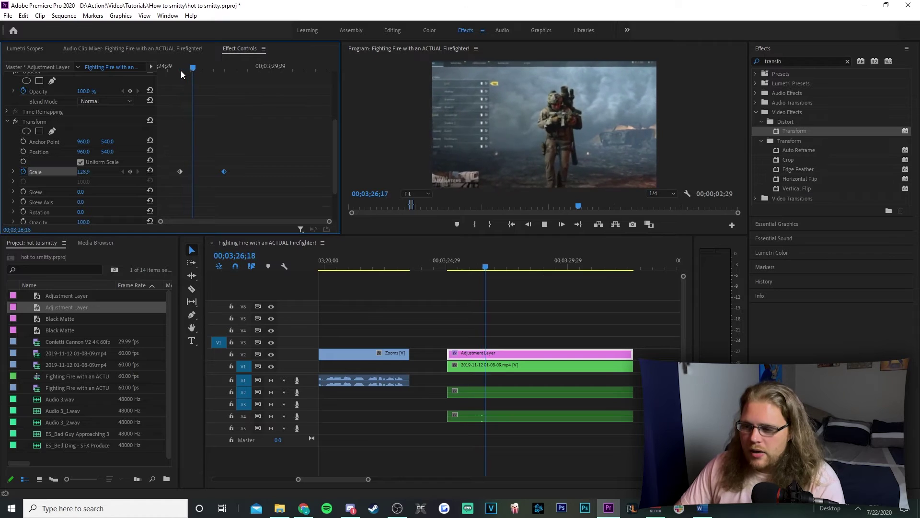
{"action": "left_click", "coordinate": [223, 68]}
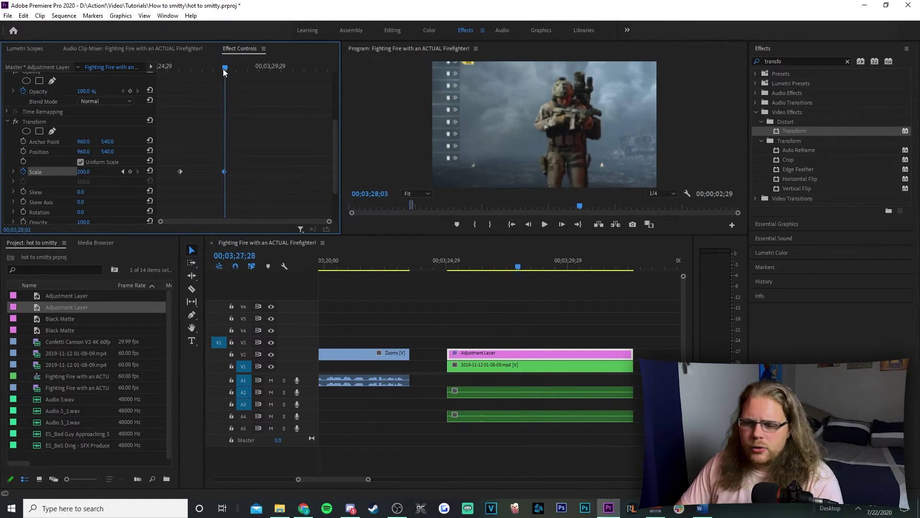
{"action": "left_click_drag", "start_coordinate": [223, 68], "coordinate": [244, 71]}
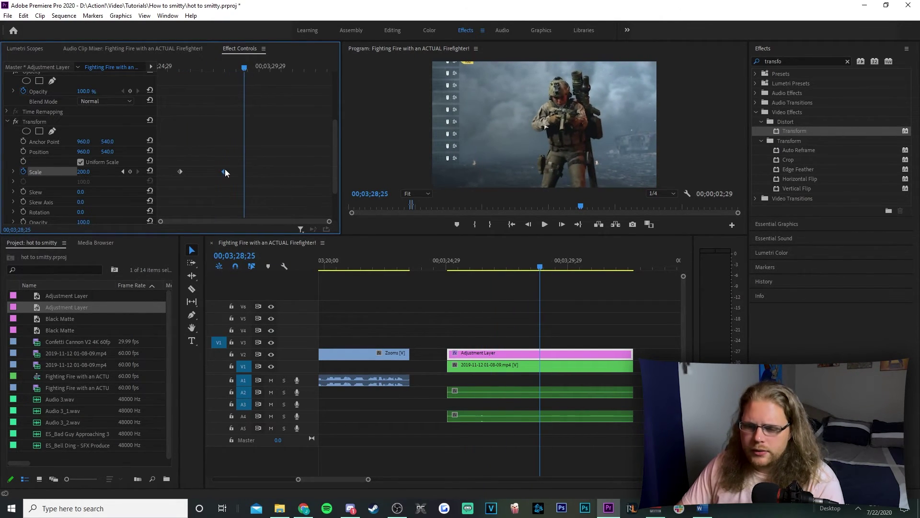
{"action": "left_click_drag", "start_coordinate": [225, 171], "coordinate": [186, 172]}
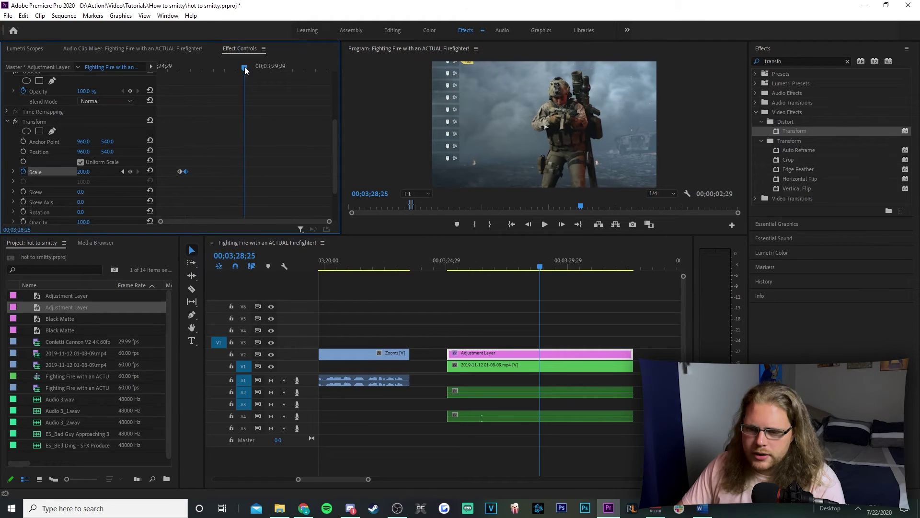
- Add a Transform Scale keyframe of 250 on the V2 adjustment layer at 00;03;28;07
{"action": "mouse_move", "coordinate": [245, 70]}
{"action": "left_mouse_down"}
{"action": "mouse_move", "coordinate": [188, 83]}
{"action": "mouse_move", "coordinate": [231, 81]}
{"action": "left_mouse_up"}
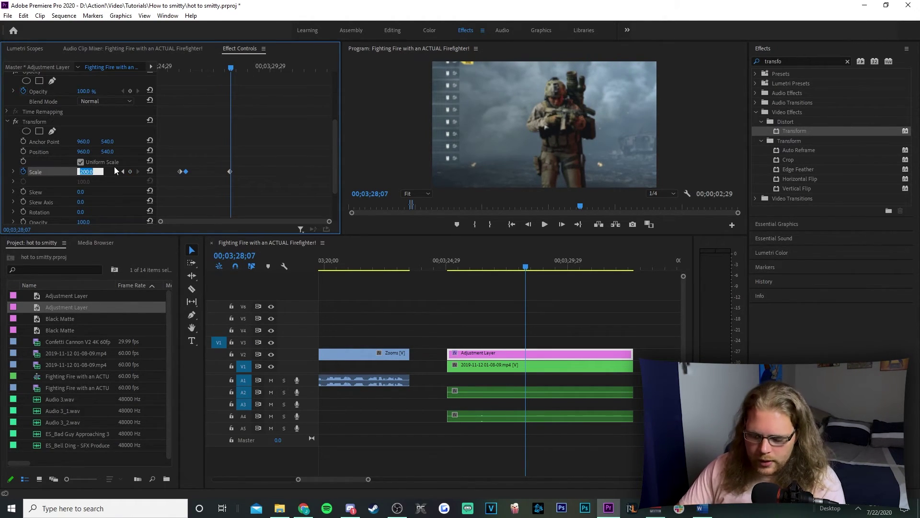
{"action": "type", "text": "250"}
{"action": "key", "text": "Return"}
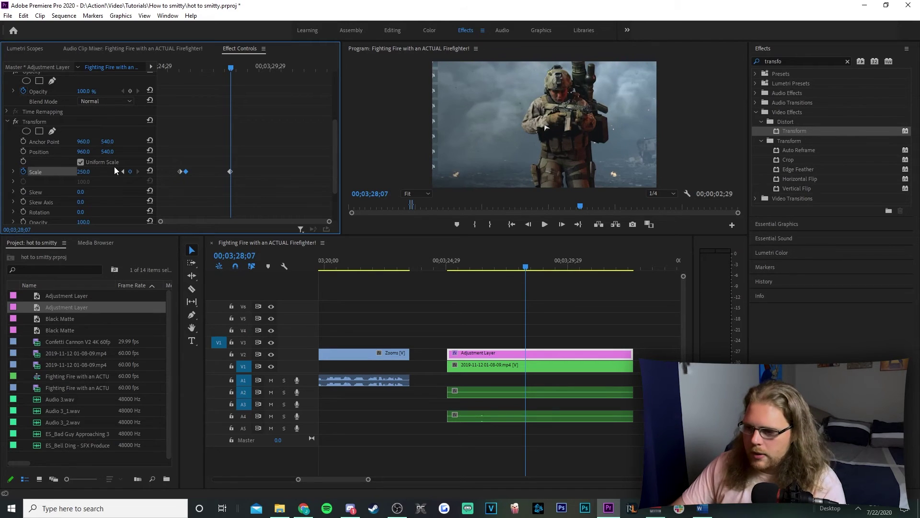
- Play back the Scale animation on the V2 adjustment layer from 00;03;25;24 through the last keyframe
{"action": "left_click_drag", "start_coordinate": [232, 67], "coordinate": [176, 82]}
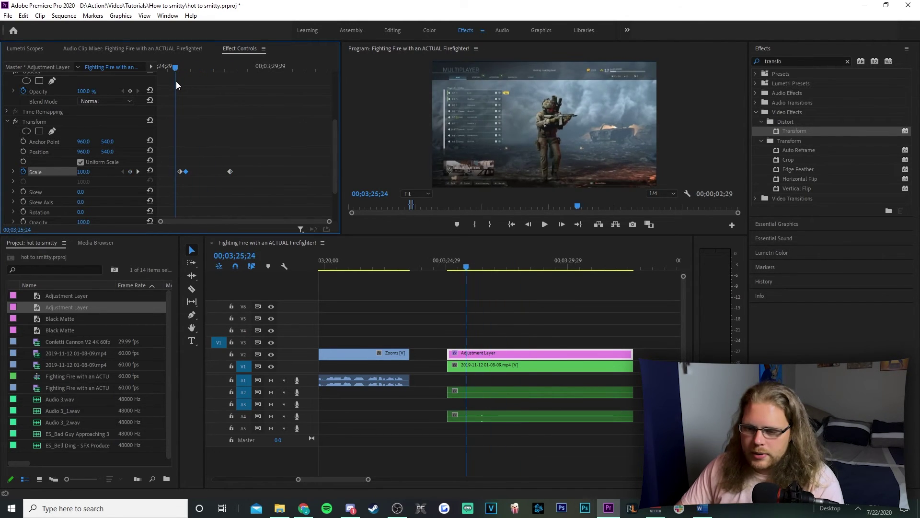
{"action": "key", "text": "space"}
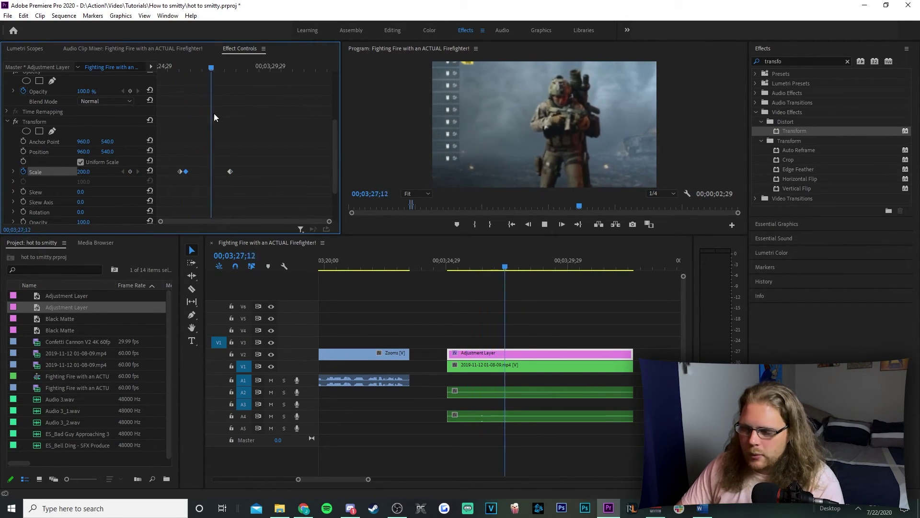
{"action": "key", "text": "space"}
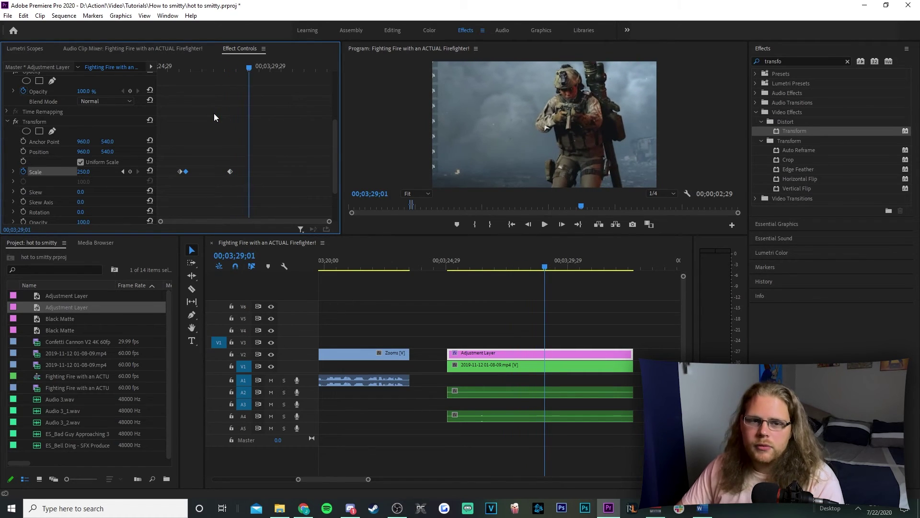